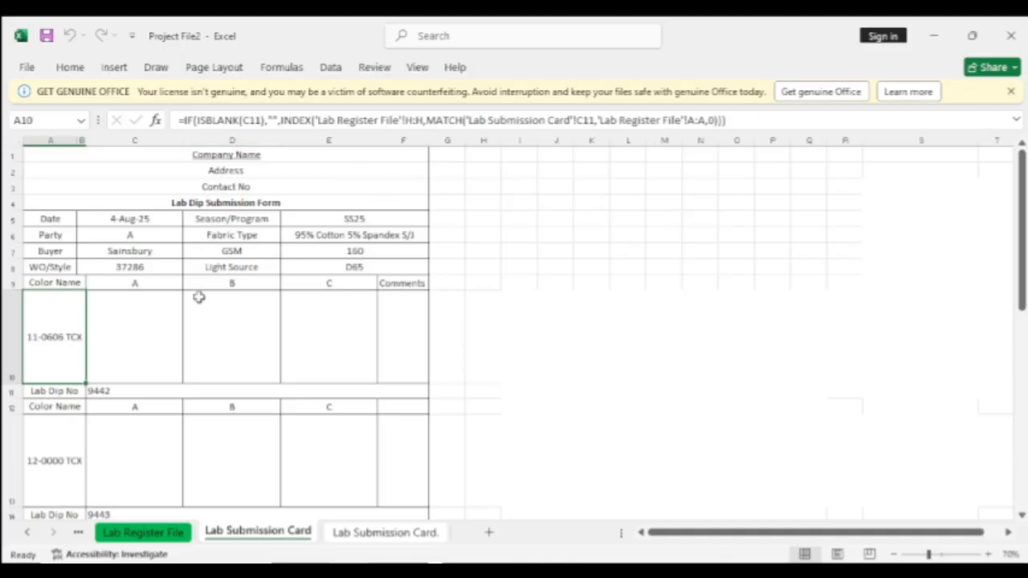
Select the details range from SS25 downward, then the Lab Dip No 9442 cell
left_click(335, 218)
left_click_drag(335, 219, 342, 267)
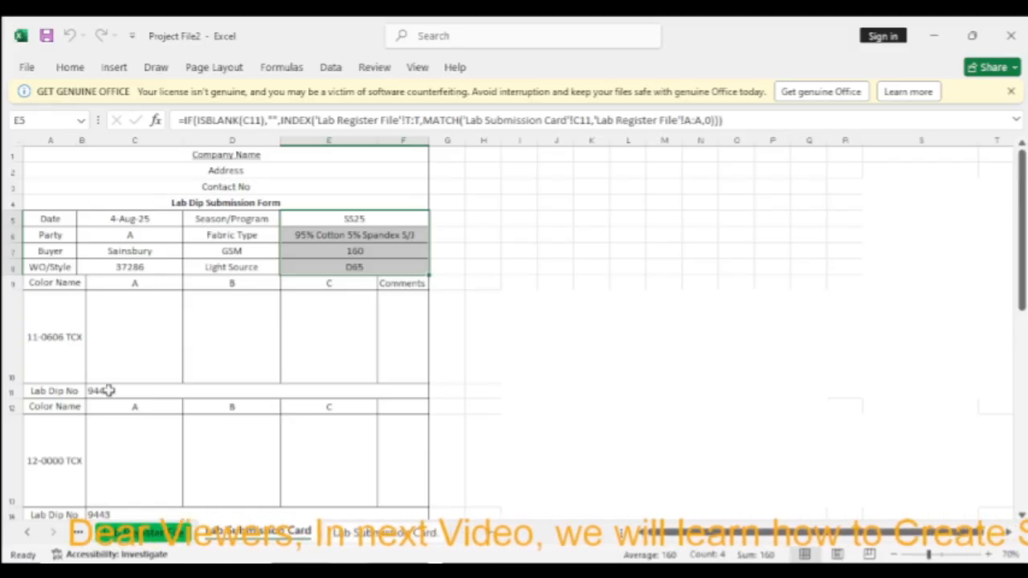
left_click(109, 390)
scroll(156, 347, "down", 2)
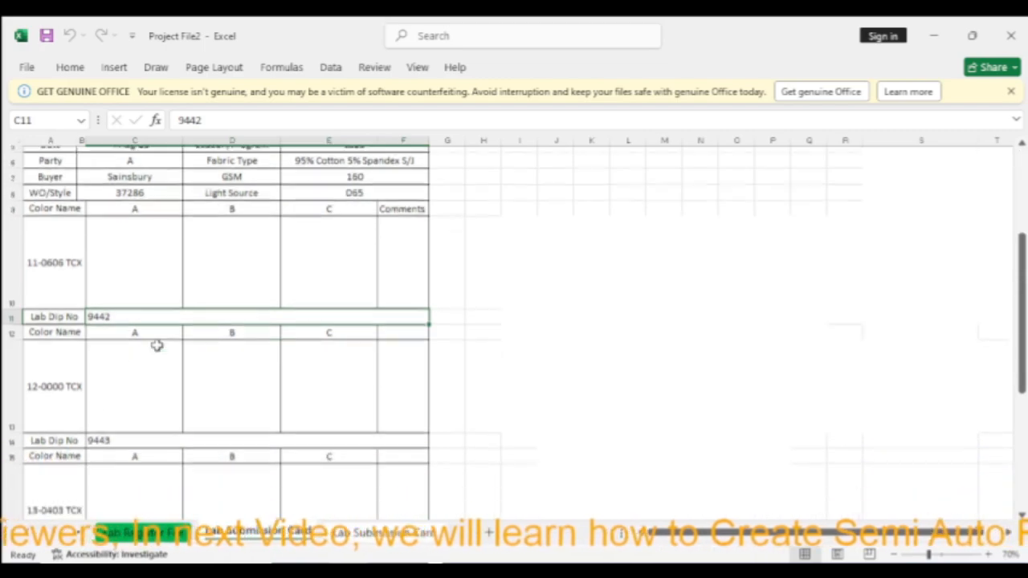
scroll(156, 346, "down", 4)
scroll(554, 351, "up", 4)
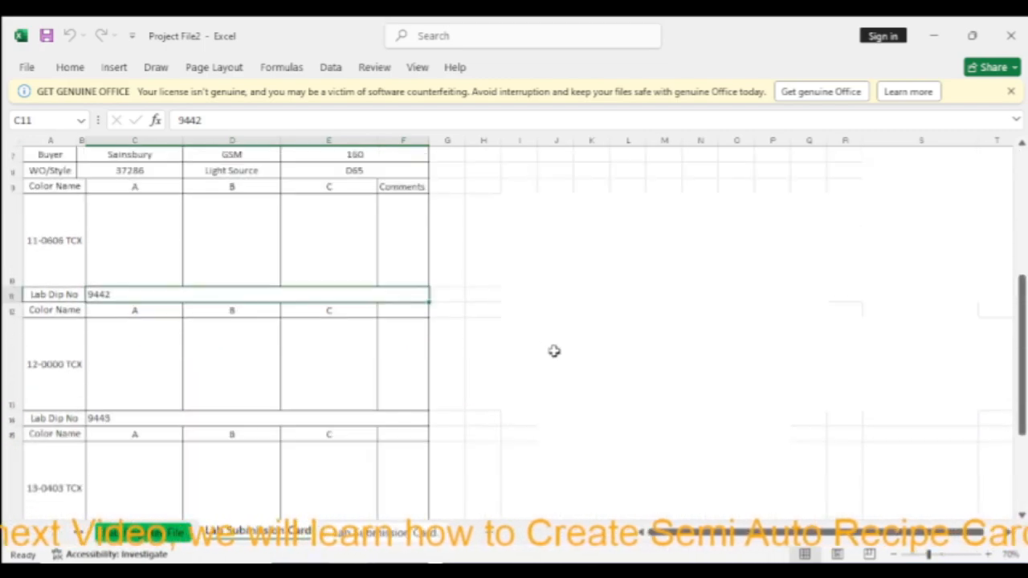
scroll(555, 351, "up", 2)
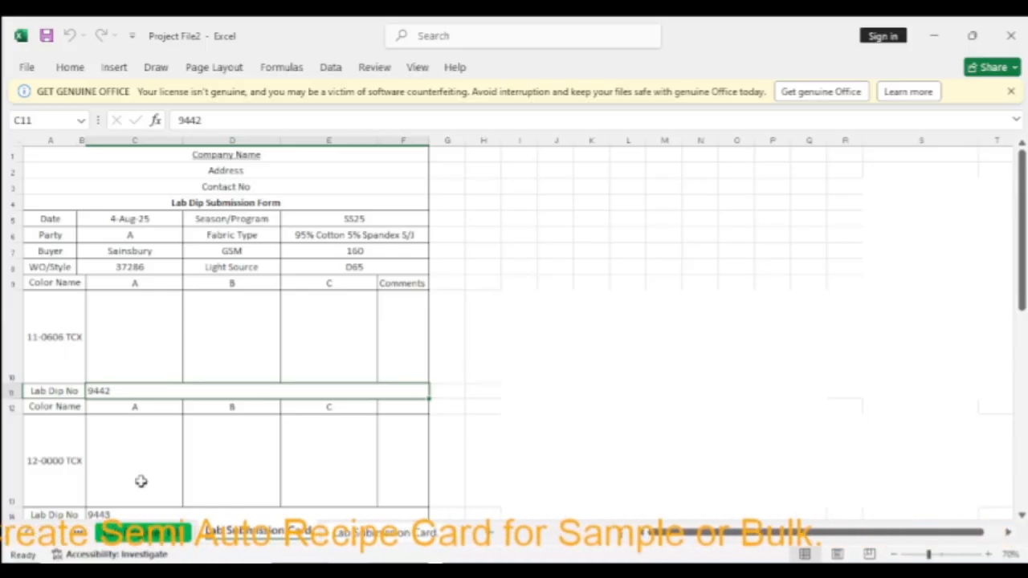
Choose Formulas in Home > Find & Select > Go To Special to target formula cells
left_click(74, 69)
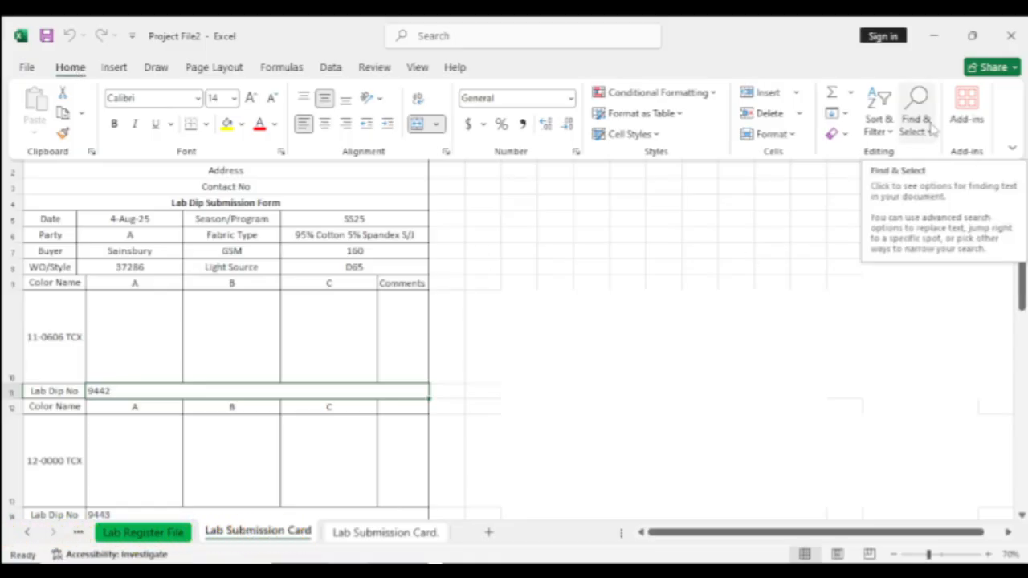
left_click(890, 131)
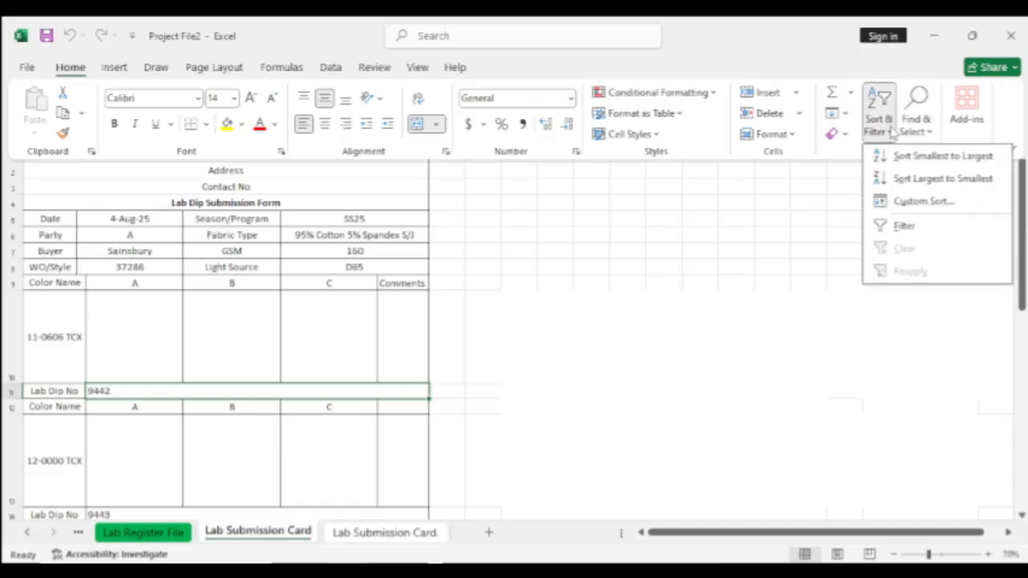
left_click(891, 131)
left_click(925, 135)
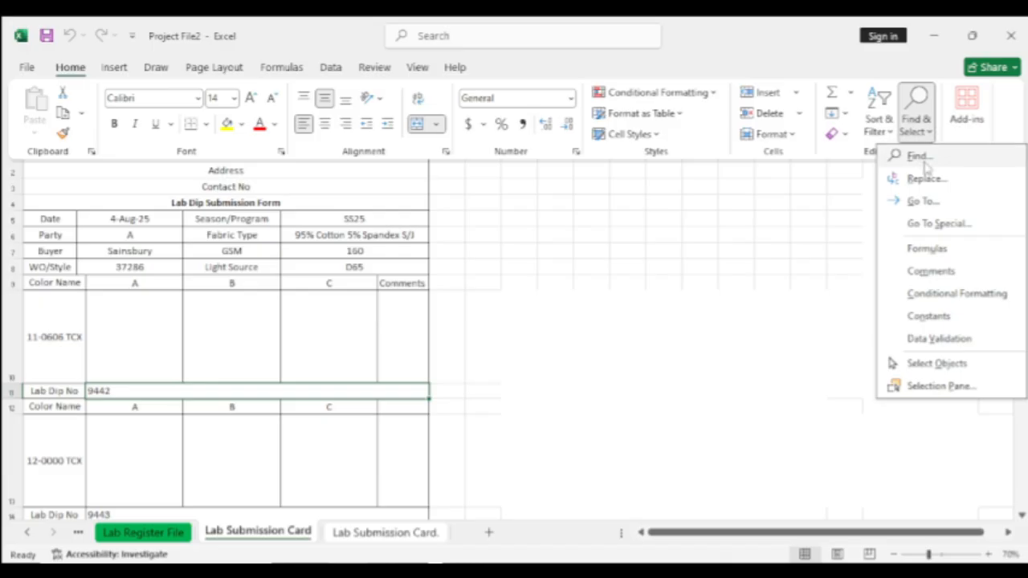
left_click(938, 224)
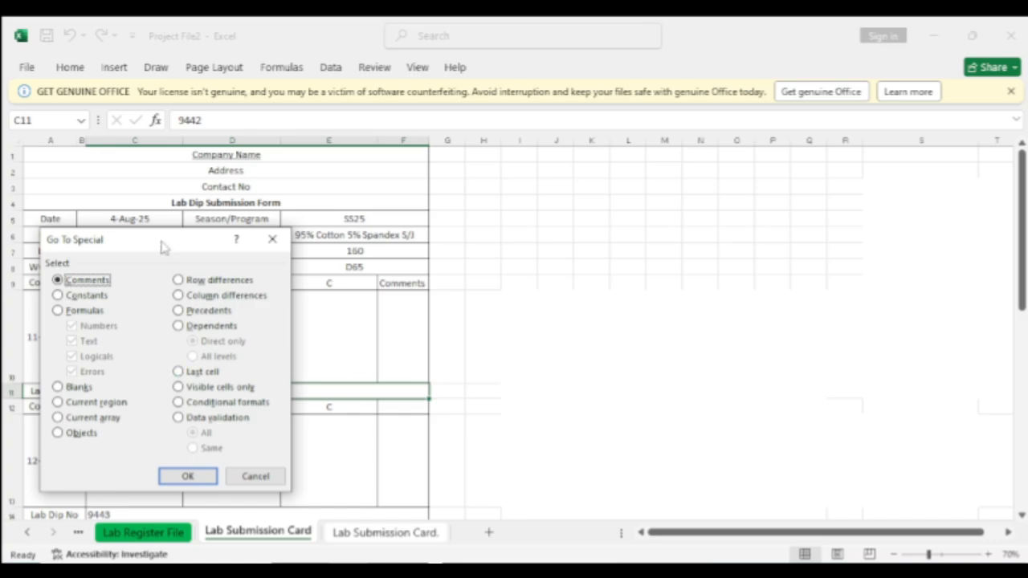
left_click_drag(162, 239, 541, 170)
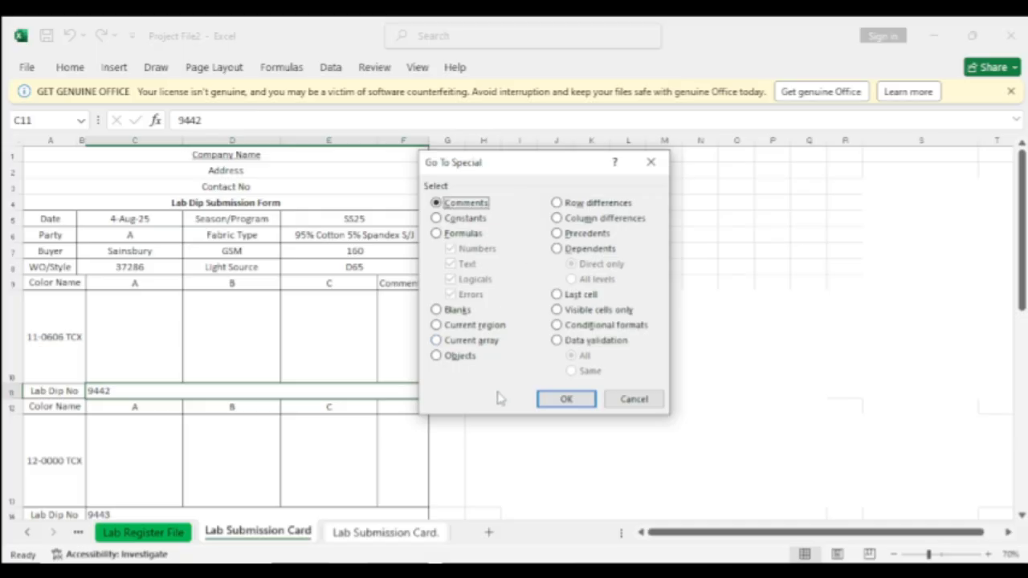
left_click(436, 234)
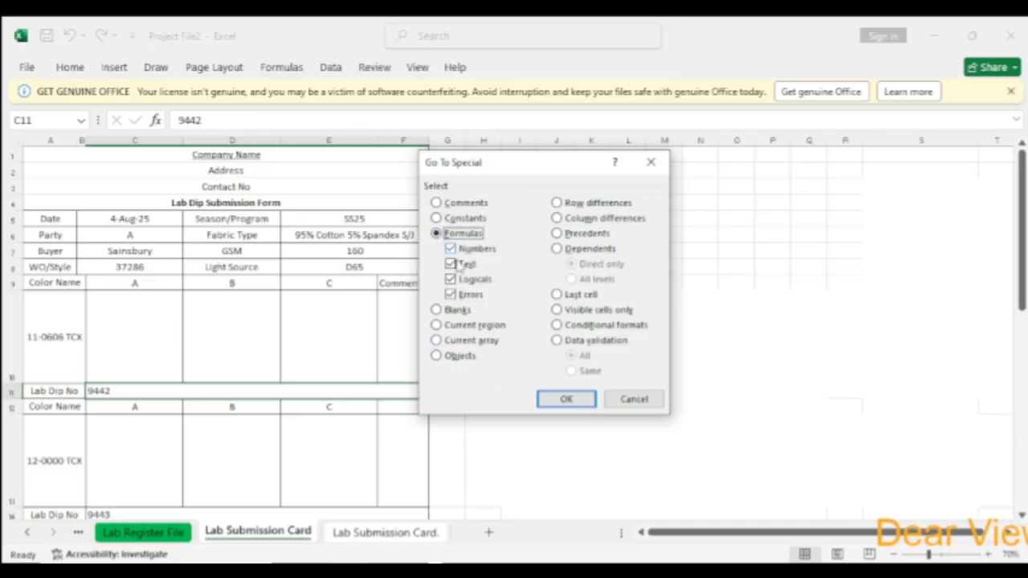
left_click(565, 399)
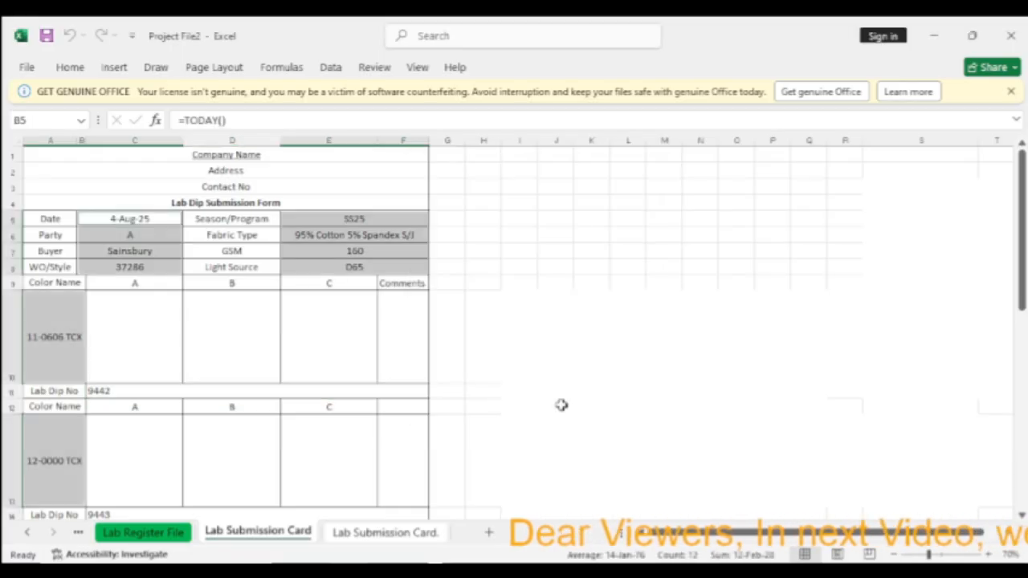
scroll(484, 432, "down", 2)
scroll(483, 432, "down", 2)
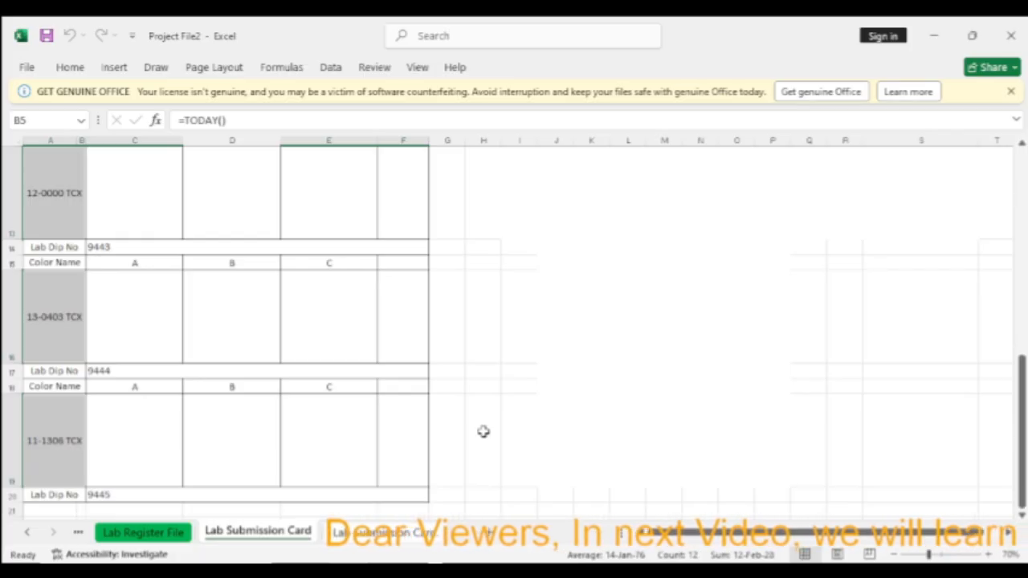
scroll(484, 432, "up", 3)
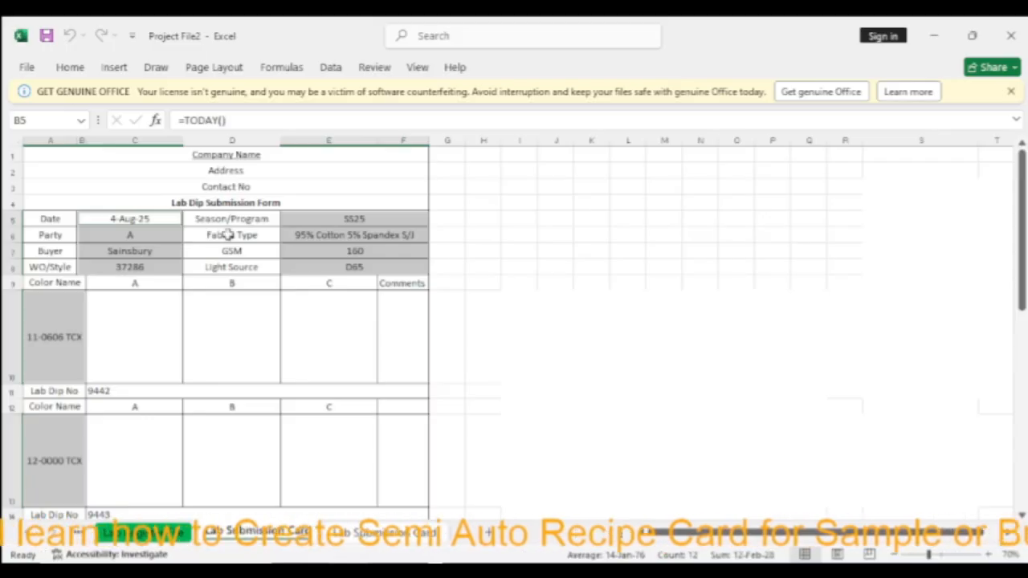
Tick Locked and Hidden on the Protection tab of Format Cells for the selected formula cells
right_click(331, 218)
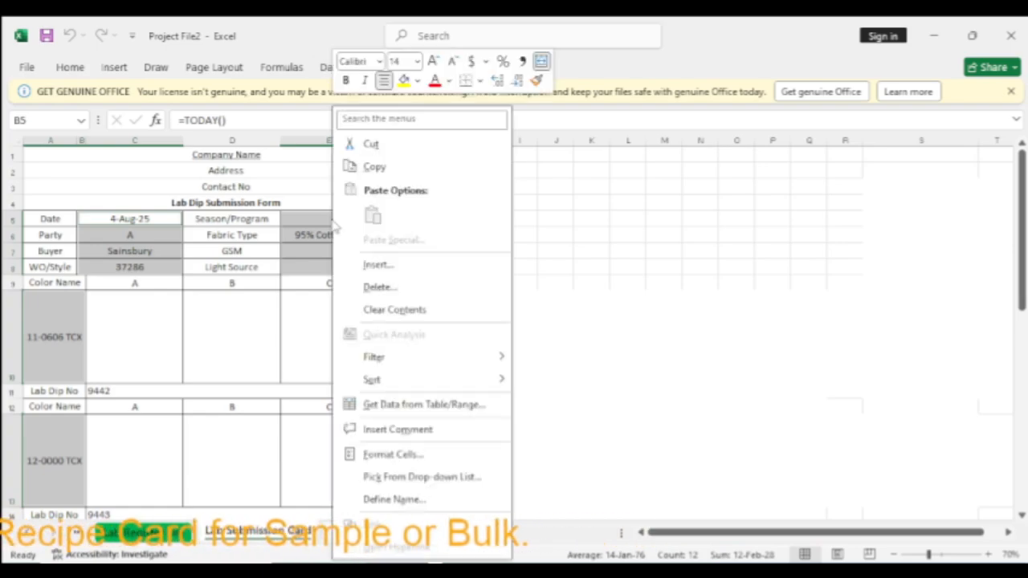
left_click(392, 456)
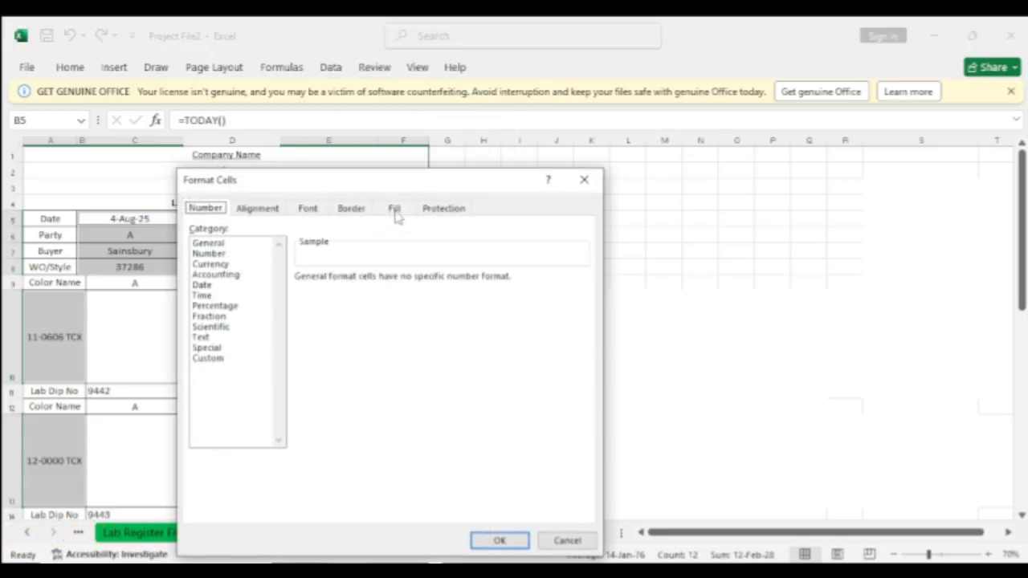
left_click(450, 209)
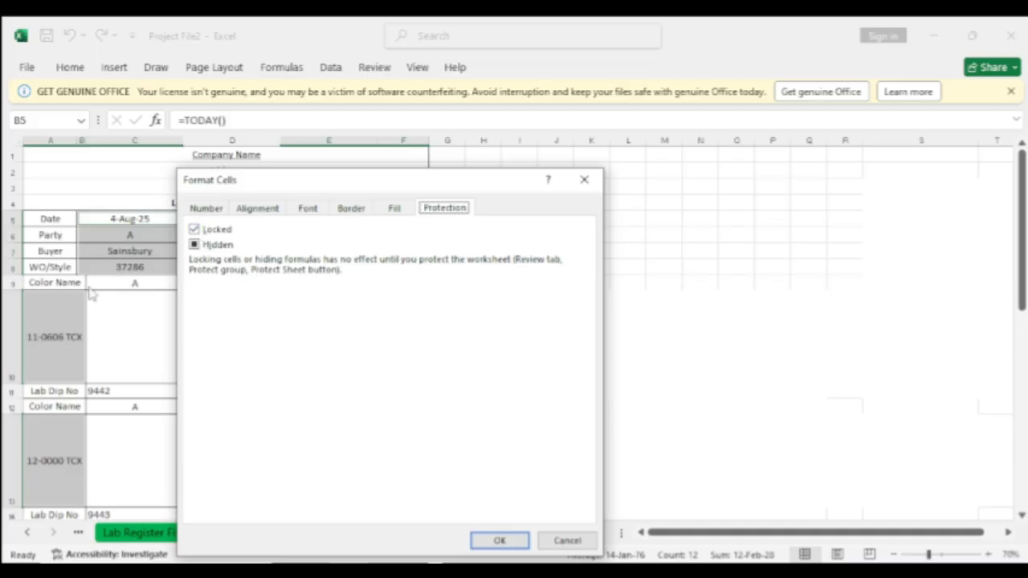
left_click(195, 245)
left_click(194, 245)
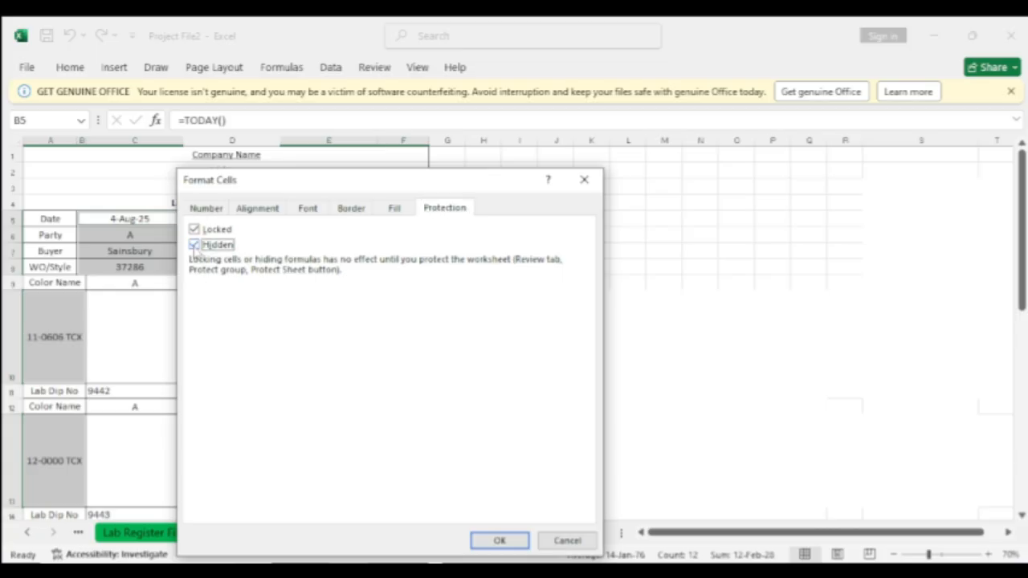
left_click(194, 245)
left_click(513, 543)
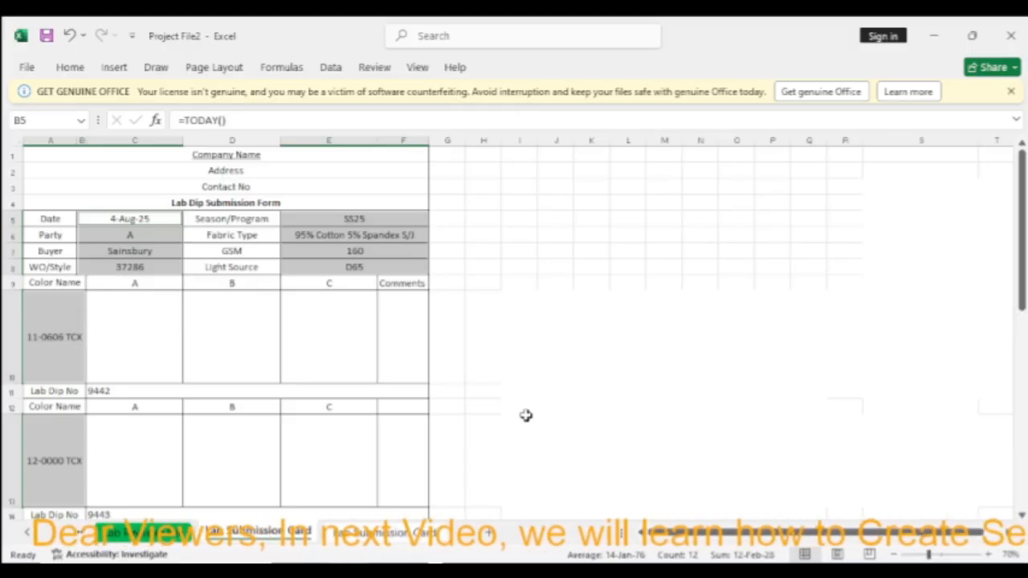
Try selecting Lab Dip No cells 9442, 9443 and 9445 while scrolling the form
scroll(362, 269, "down", 2)
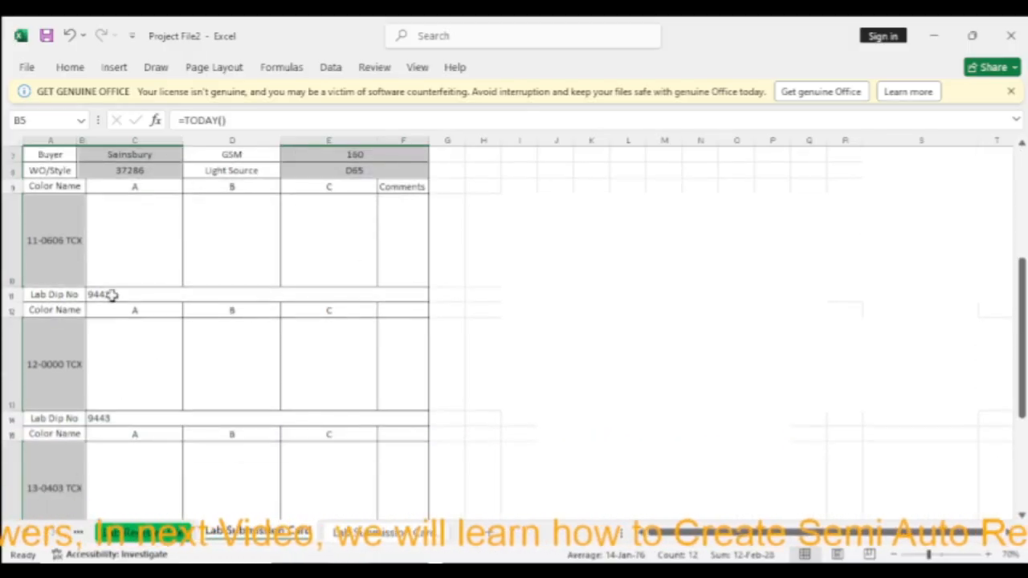
left_click(113, 295)
left_click(108, 417)
scroll(144, 450, "down", 2)
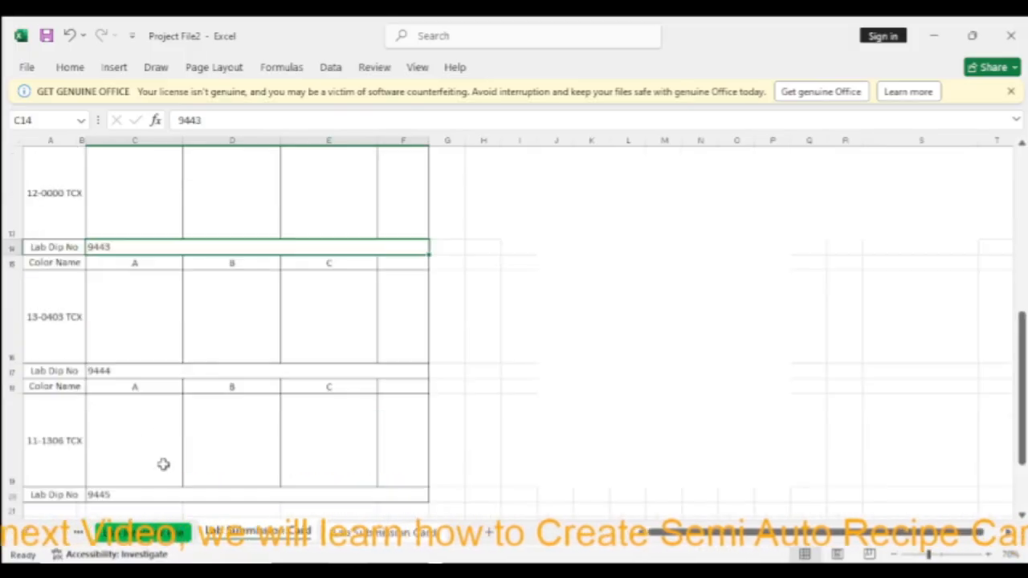
left_click(105, 495)
scroll(161, 470, "up", 3)
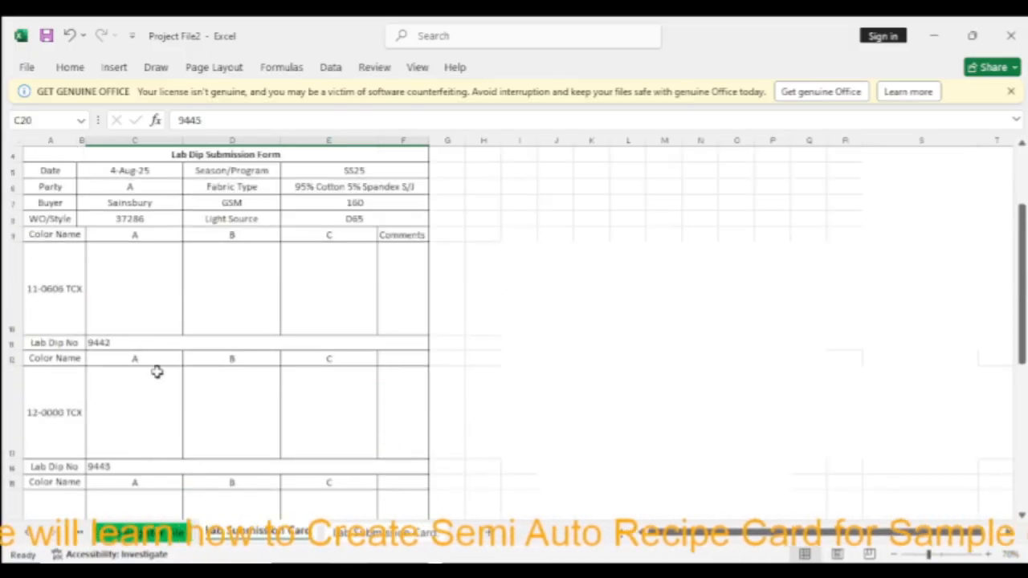
scroll(157, 371, "down", 4)
scroll(156, 373, "up", 4)
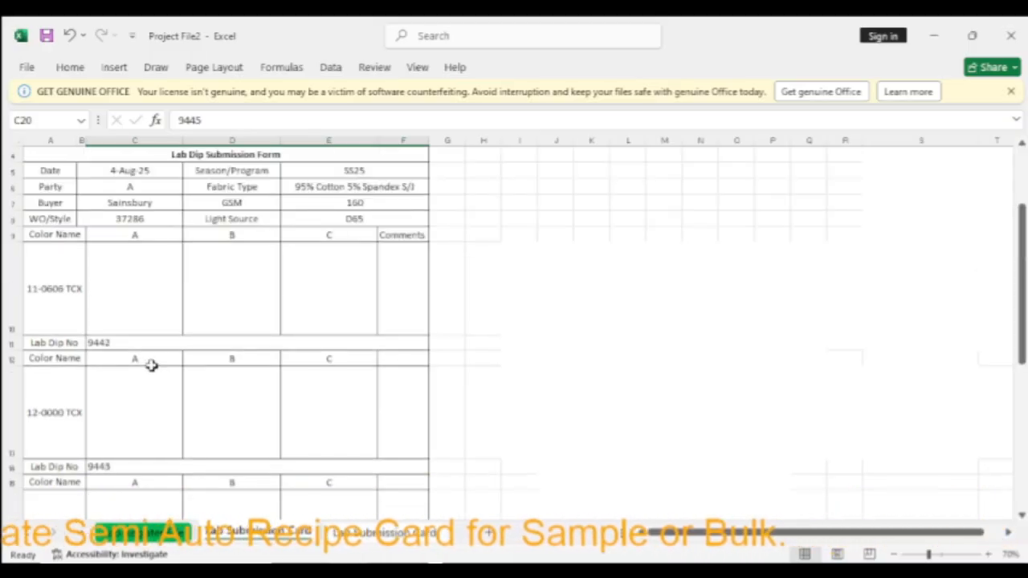
scroll(152, 367, "down", 2)
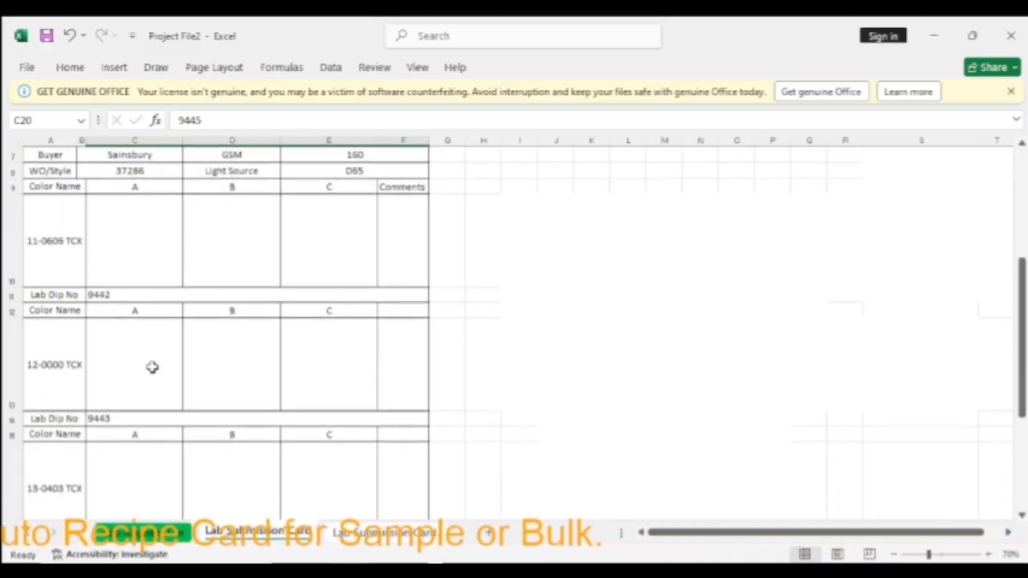
scroll(110, 294, "down", 2)
Build a selection of cells 9442, 9443 and 9444, remove a stray cell, then clear it
left_click(117, 244)
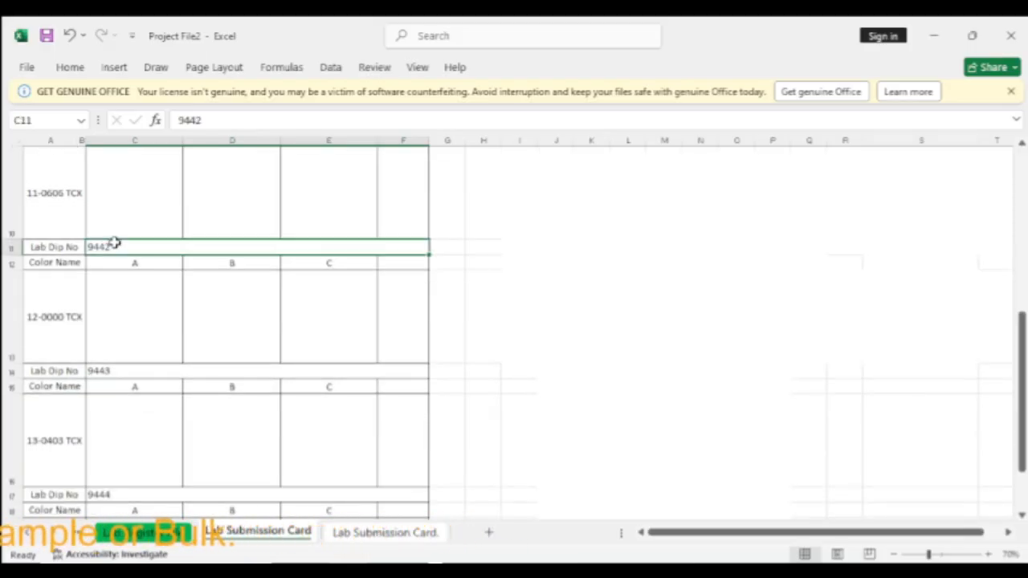
left_click(110, 371, "ctrl")
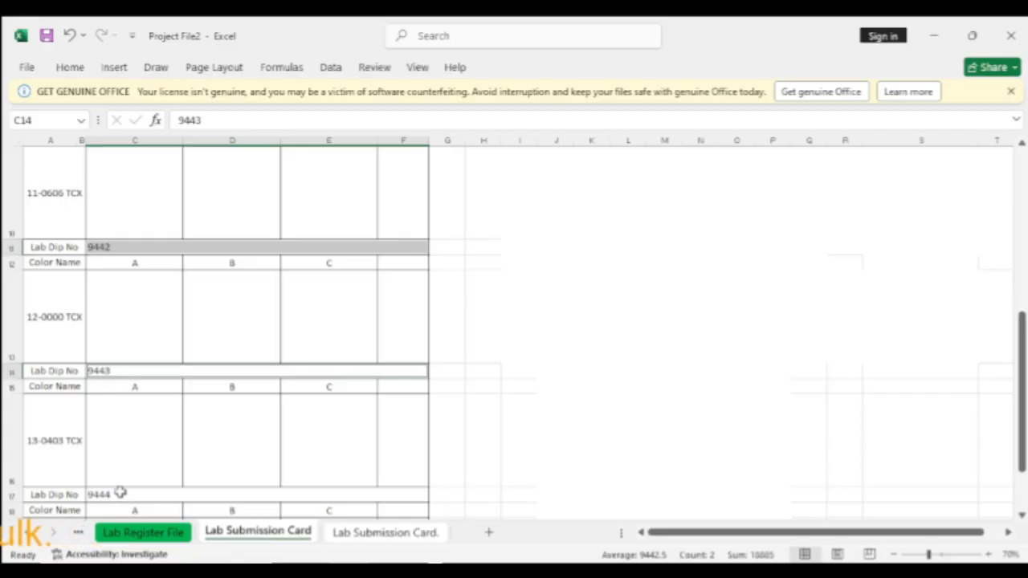
left_click(116, 494, "ctrl")
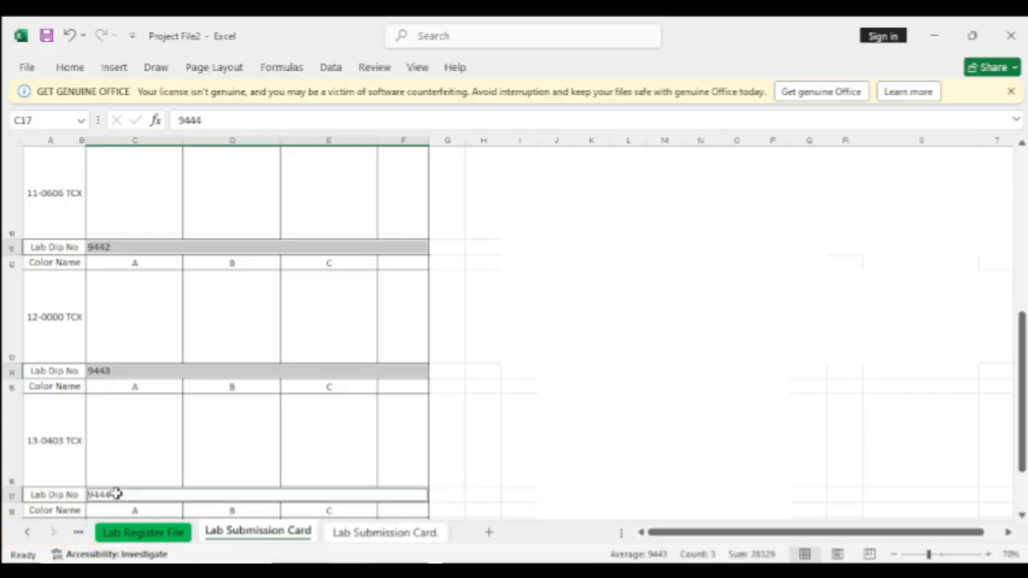
scroll(120, 485, "down", 1)
left_click(99, 487, "ctrl")
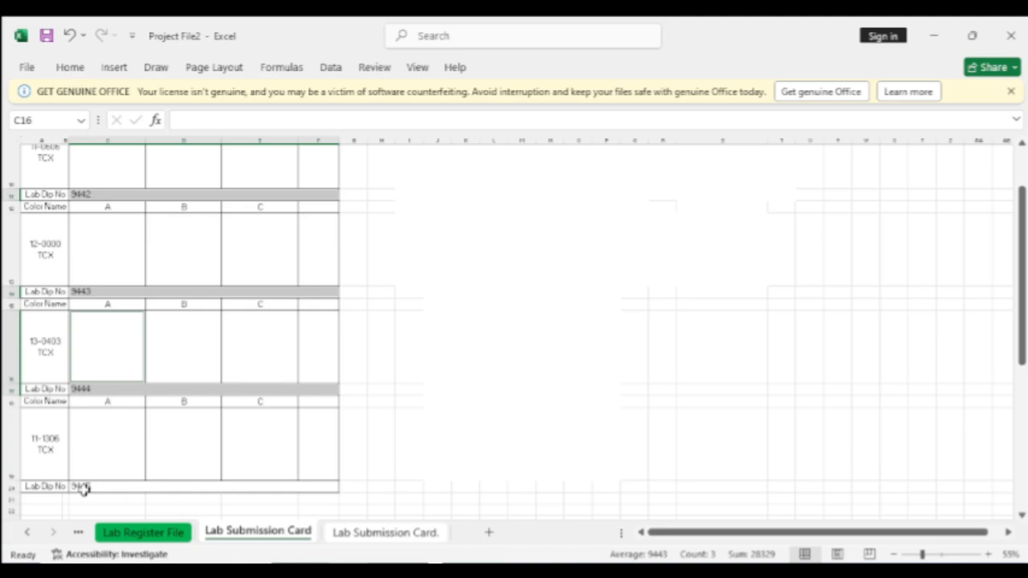
left_click(84, 488, "ctrl")
left_click(98, 482, "ctrl")
left_click(491, 274)
scroll(226, 279, "up", 2)
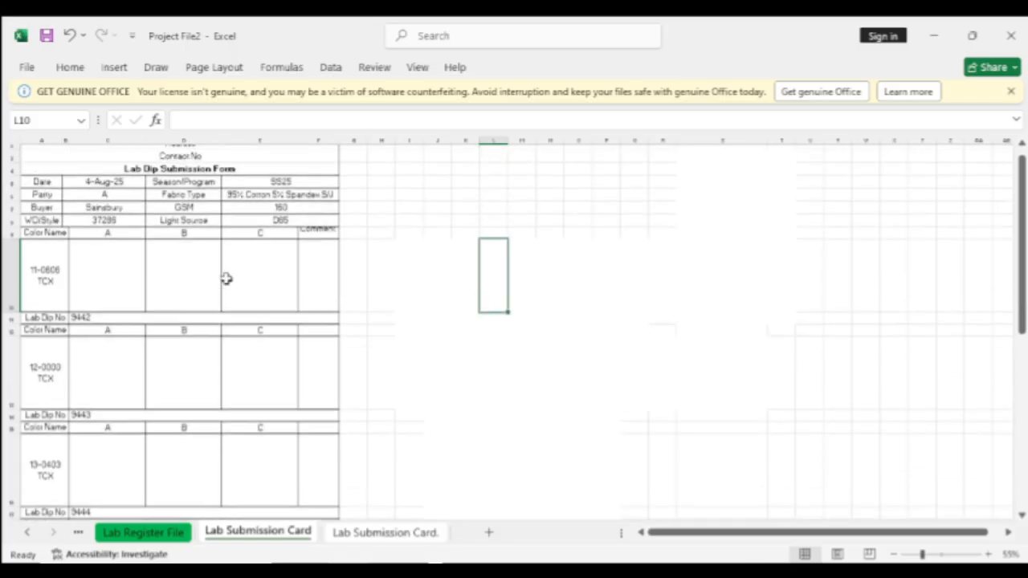
scroll(227, 279, "down", 5)
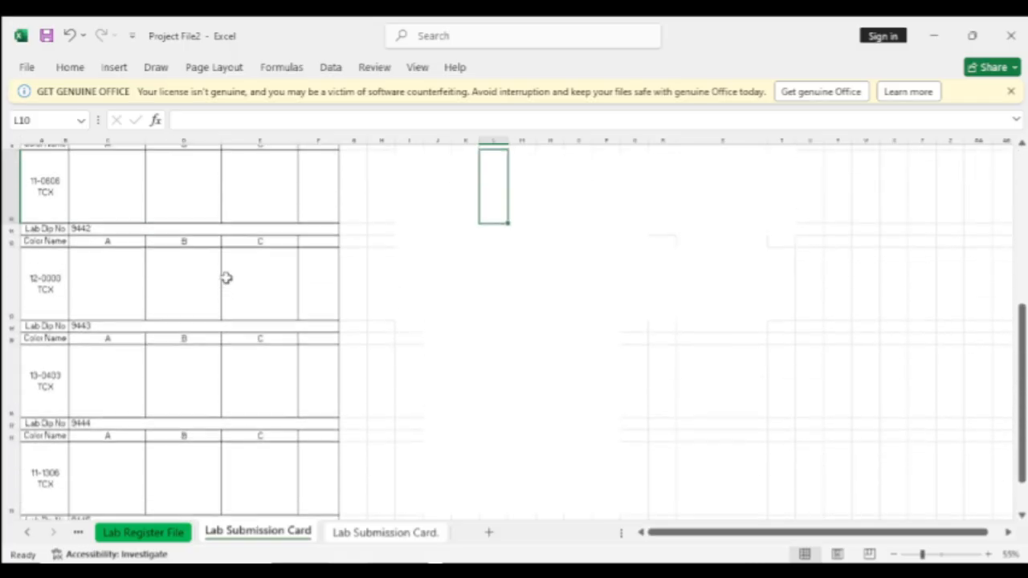
Ctrl-select Lab Dip No cells 9442, 9443, 9444 and 9445 together
left_click(103, 223)
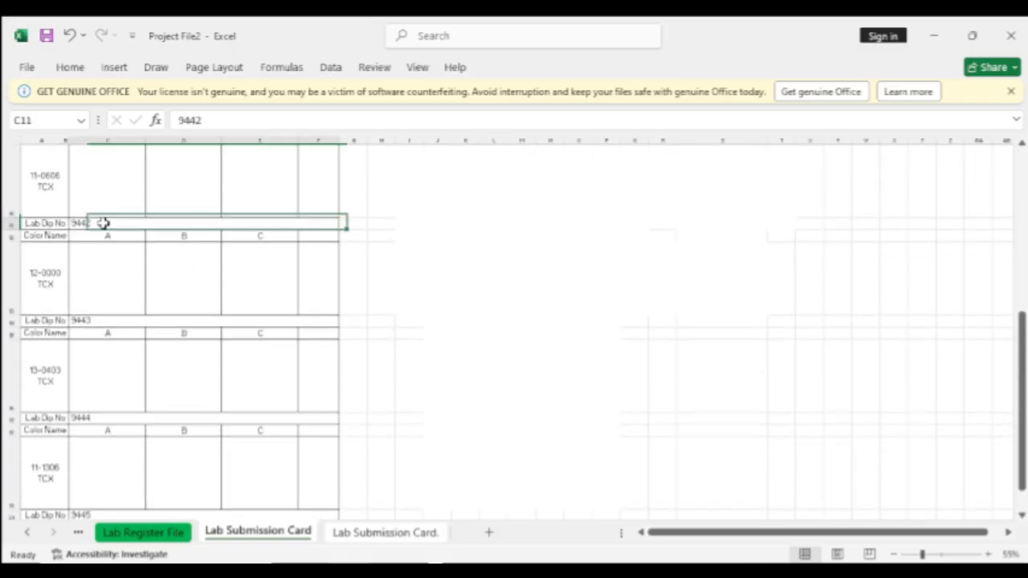
left_click(98, 324, "ctrl")
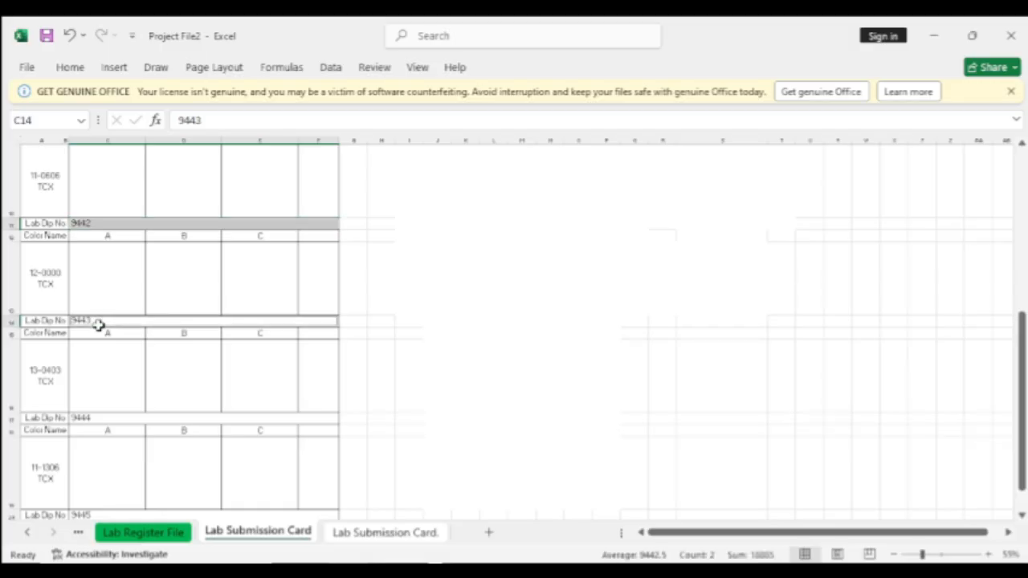
left_click(90, 419, "ctrl")
left_click(88, 515, "ctrl")
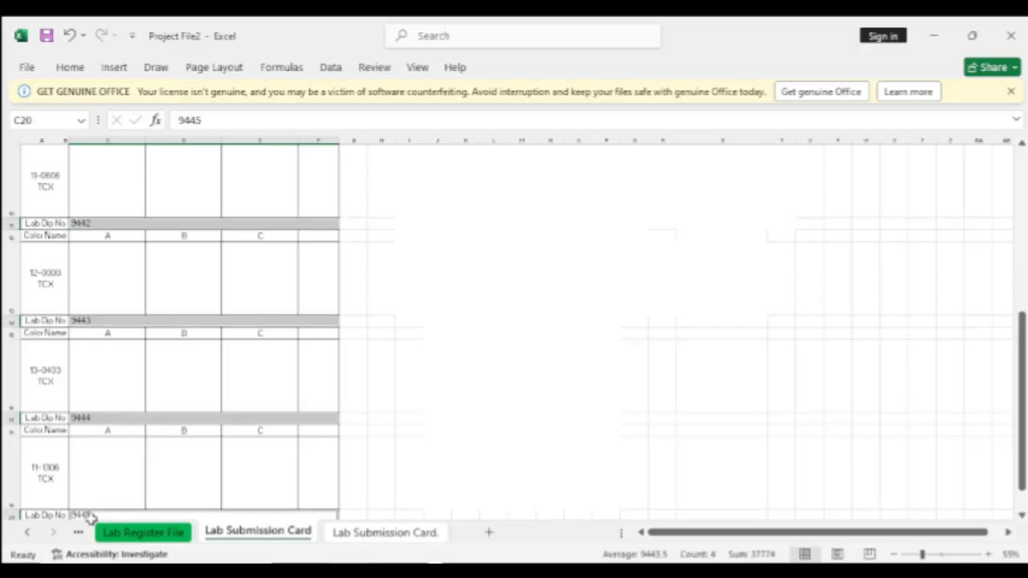
Set the four Lab Dip No cells to unlocked and not hidden, then deselect them
right_click(105, 419)
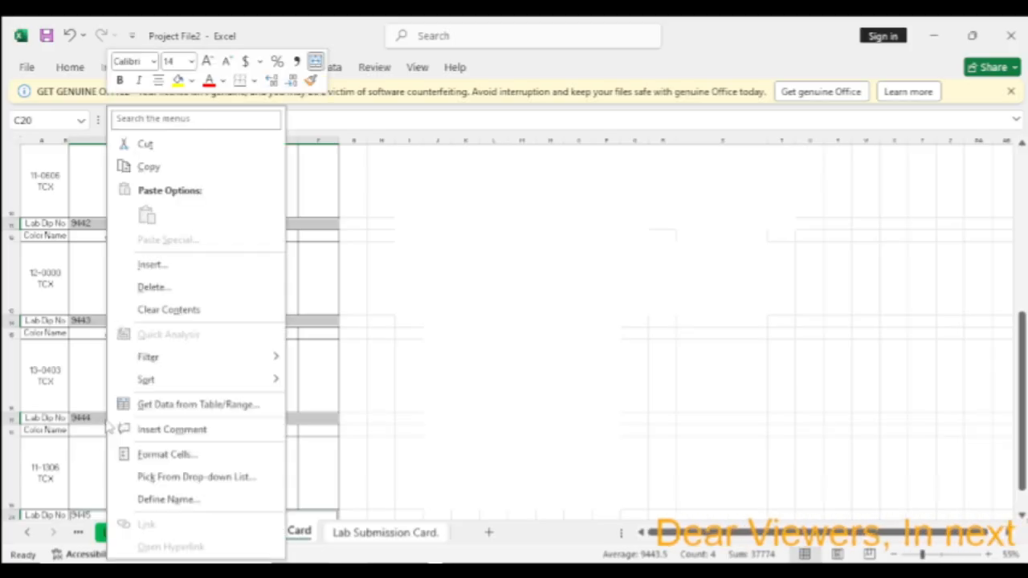
left_click(165, 456)
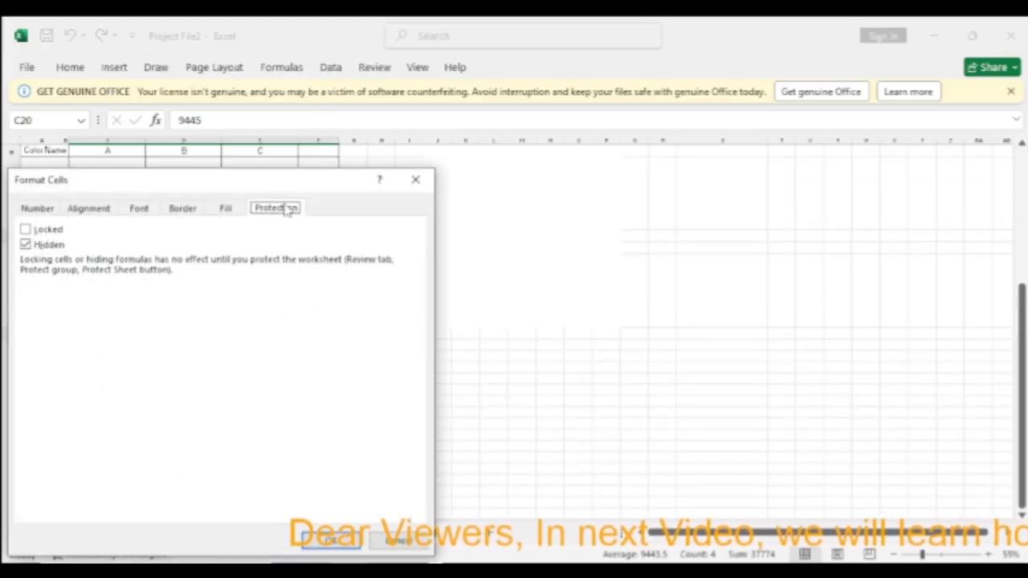
left_click(25, 245)
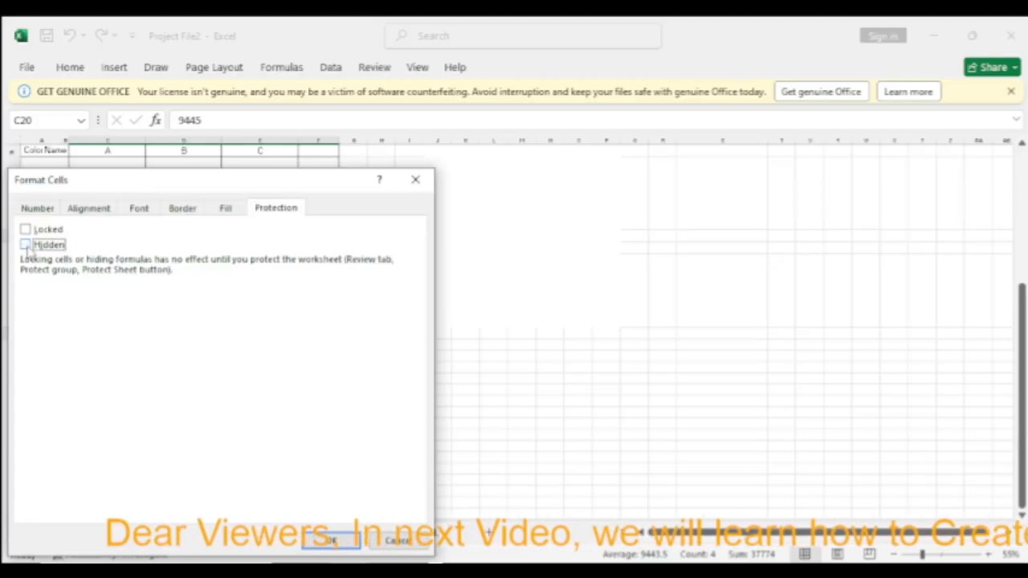
left_click(336, 542)
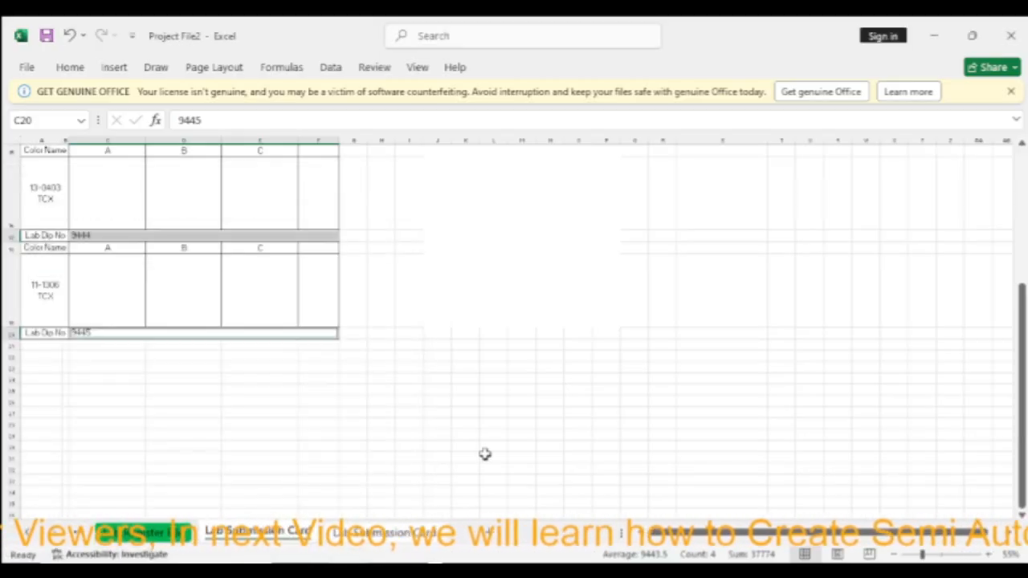
scroll(484, 452, "up", 5)
left_click(432, 291)
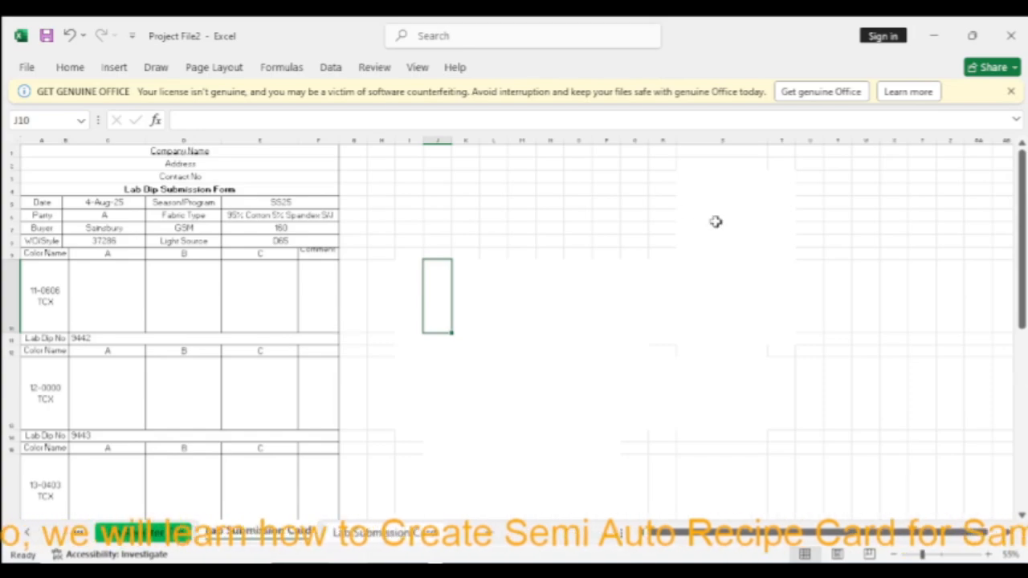
Protect the Lab Submission Card sheet via Home > Format > Protect Sheet, entering and confirming a password
left_click(70, 67)
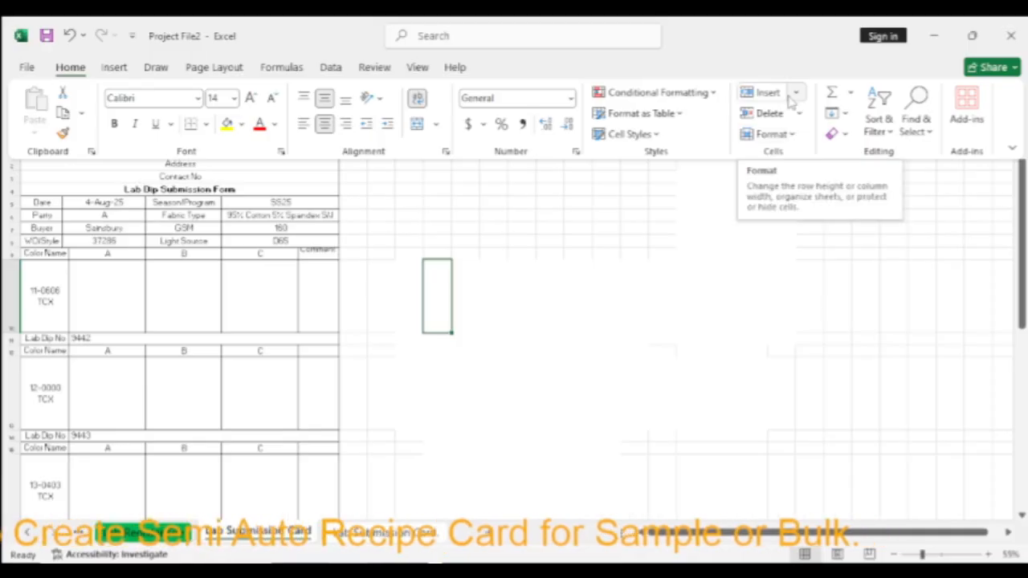
left_click(771, 134)
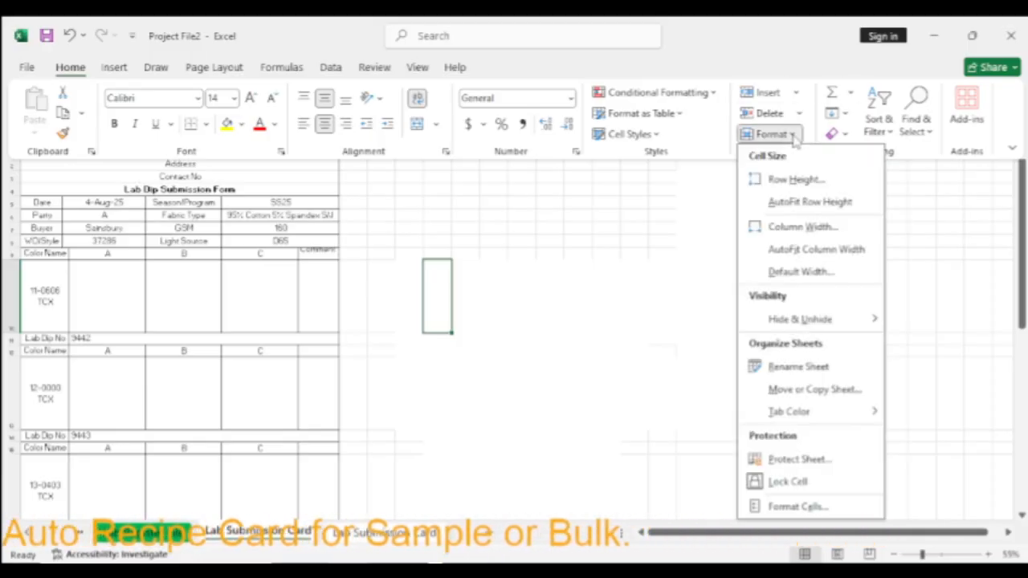
left_click(799, 461)
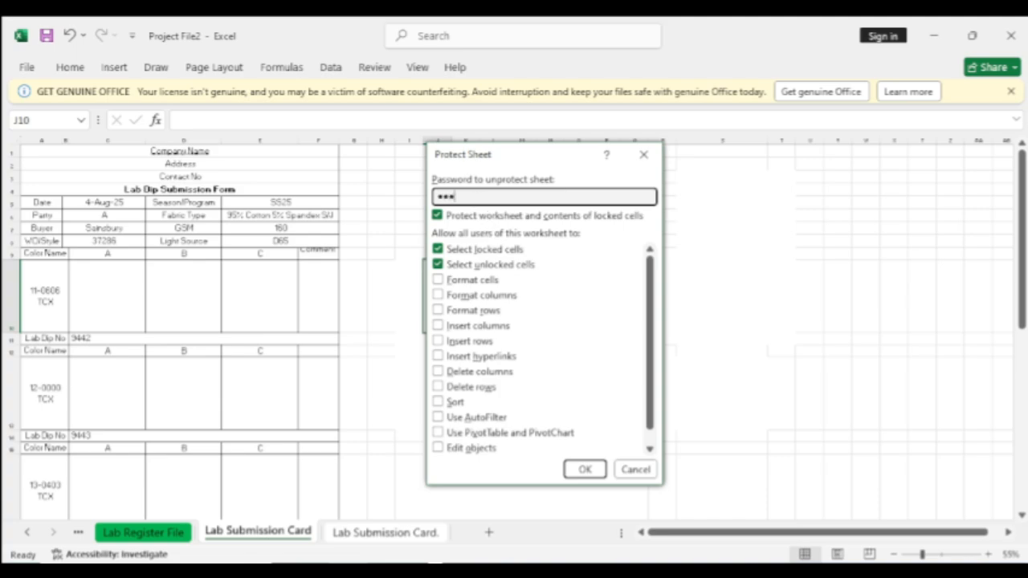
key("Return")
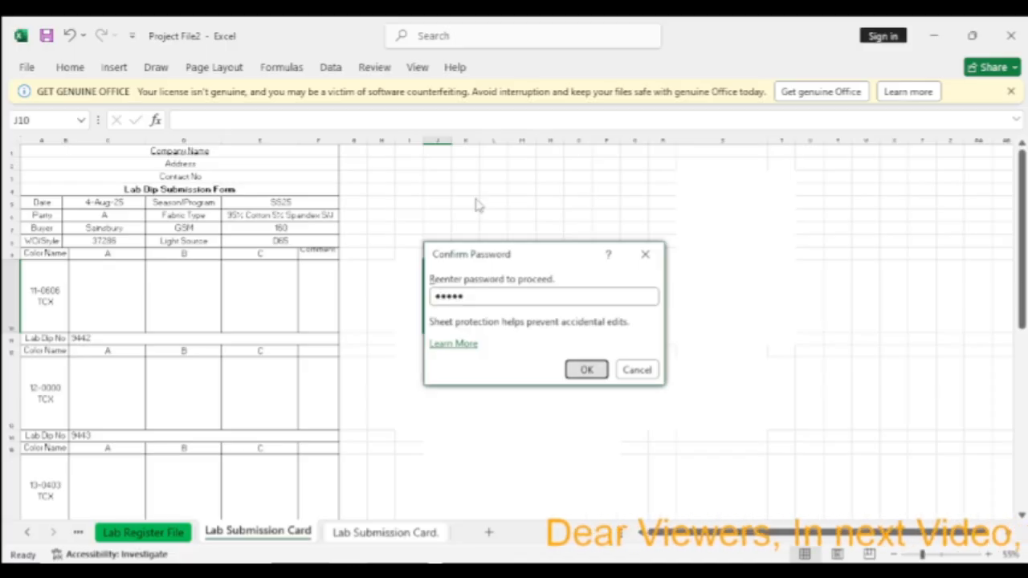
key("Return")
scroll(377, 305, "down", 3)
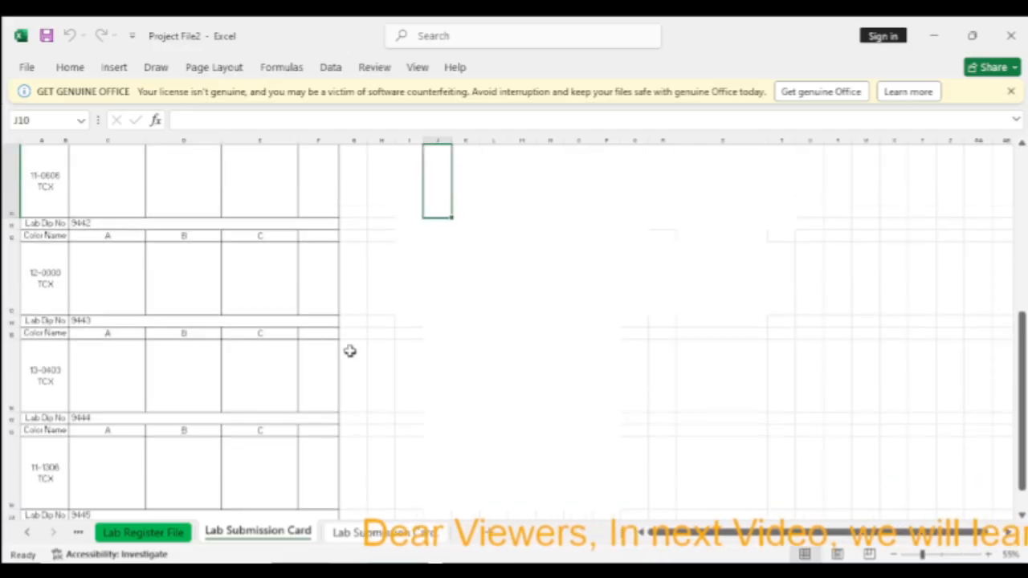
scroll(175, 331, "up", 3)
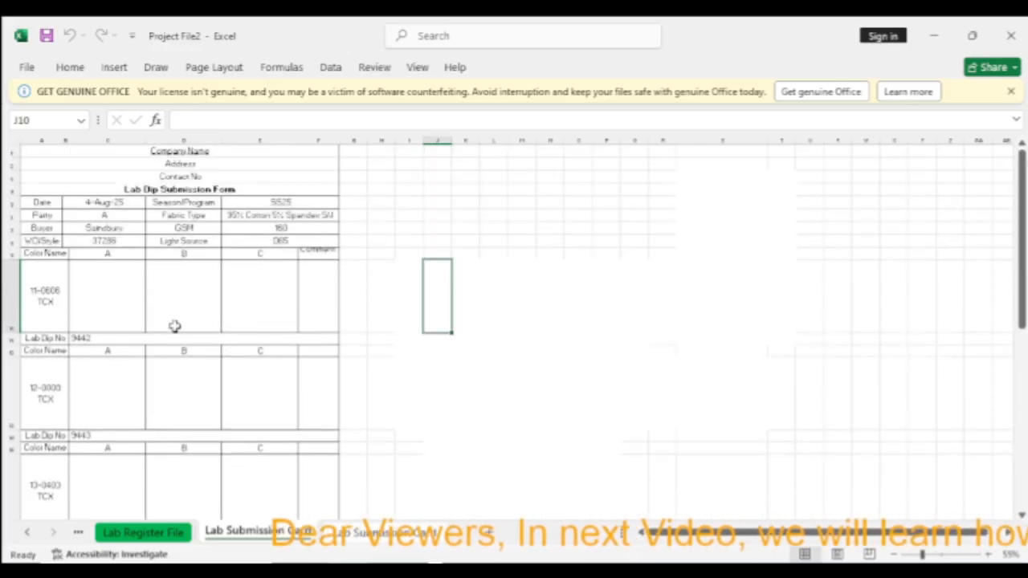
left_click(285, 207)
key("Delete")
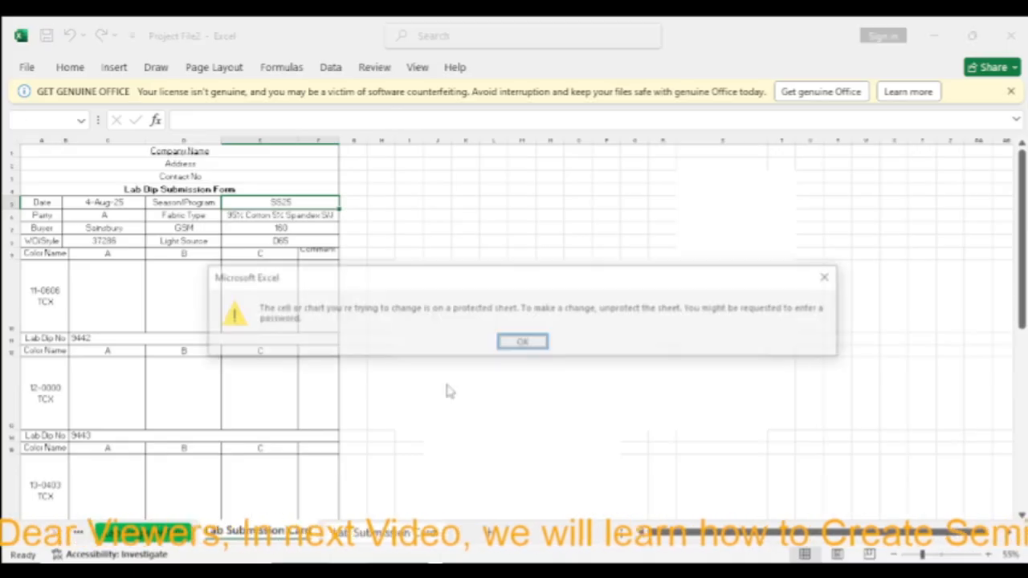
left_click(831, 278)
left_click(45, 293)
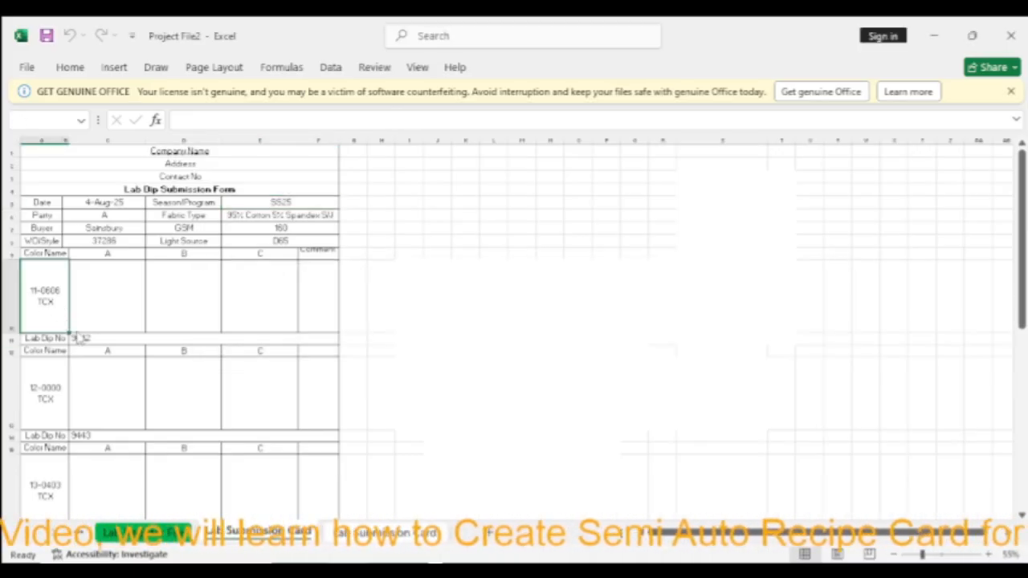
key("Delete")
Dismiss the protected-sheet warning and check Lab Dip No cells 9442–9444 are still selectable
left_click(831, 277)
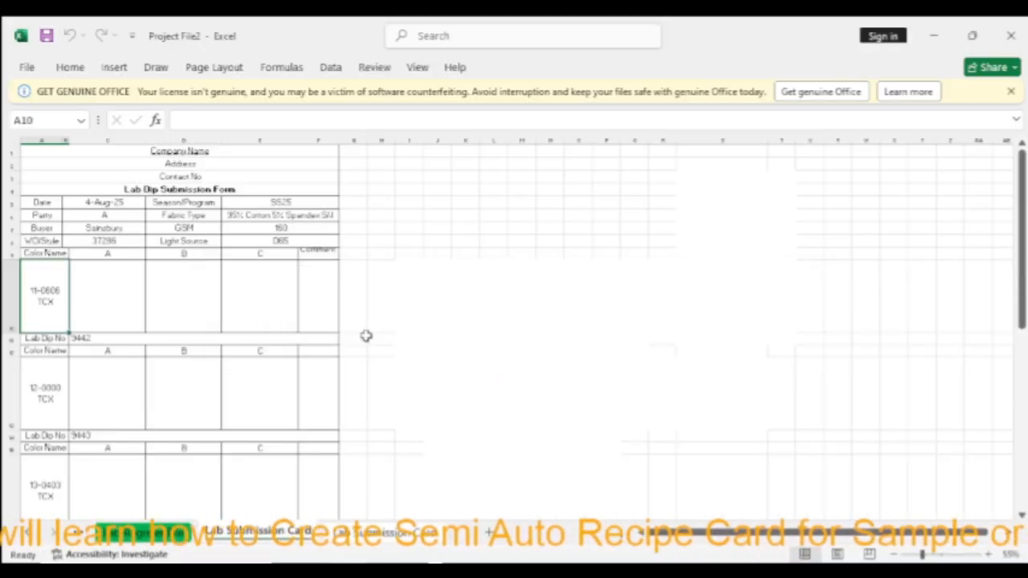
scroll(373, 305, "down", 3)
scroll(374, 304, "up", 2)
left_click(103, 300)
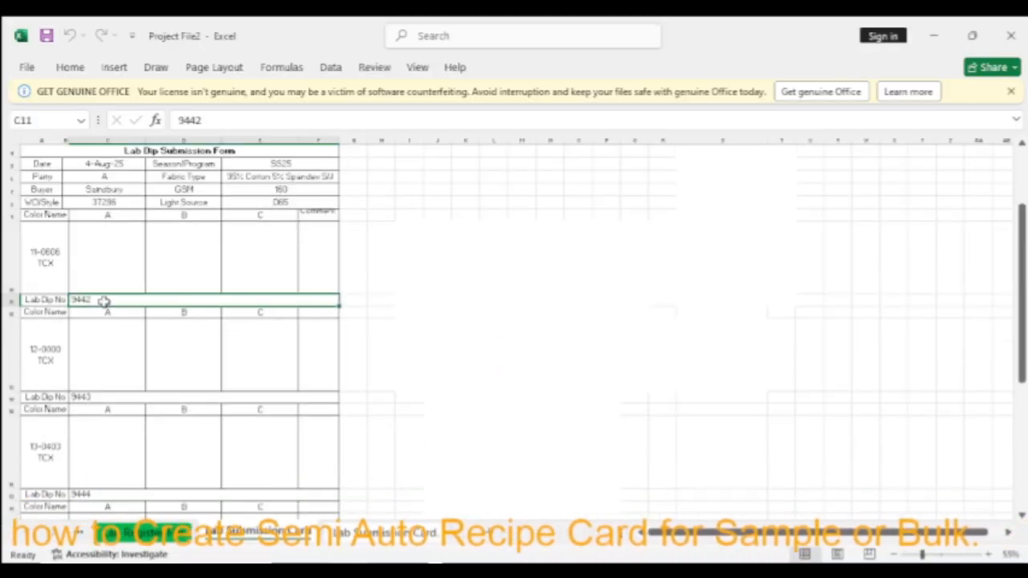
left_click(102, 396)
left_click(96, 493)
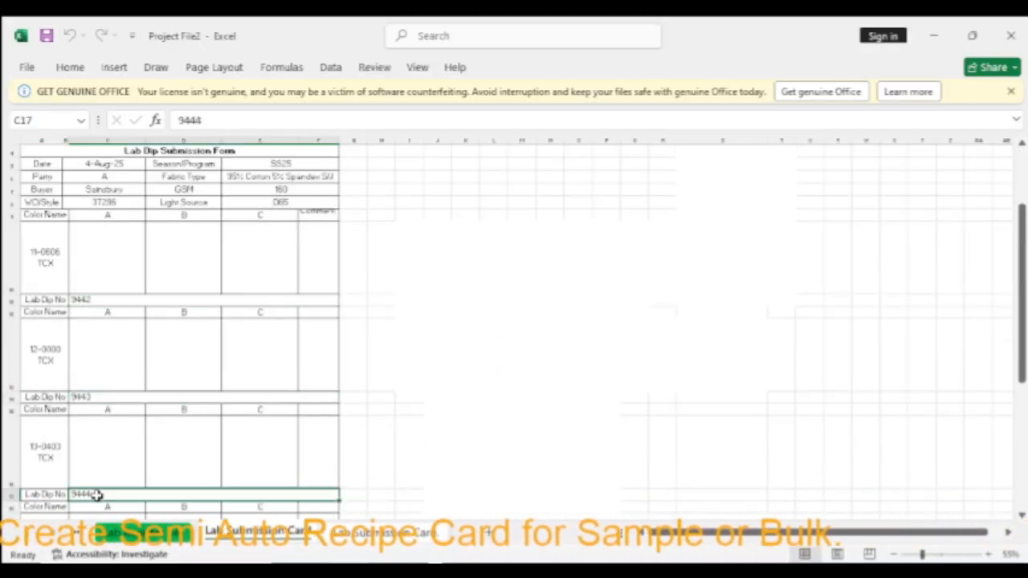
left_click(102, 300)
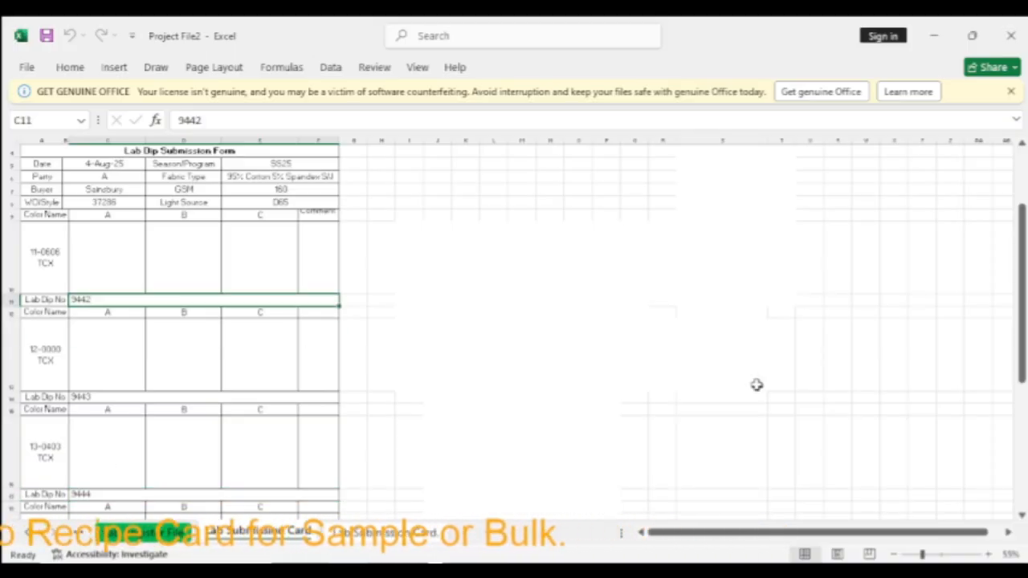
Replace Lab Dip numbers 9442 and 9443 with 5000 and 4000
key("Delete")
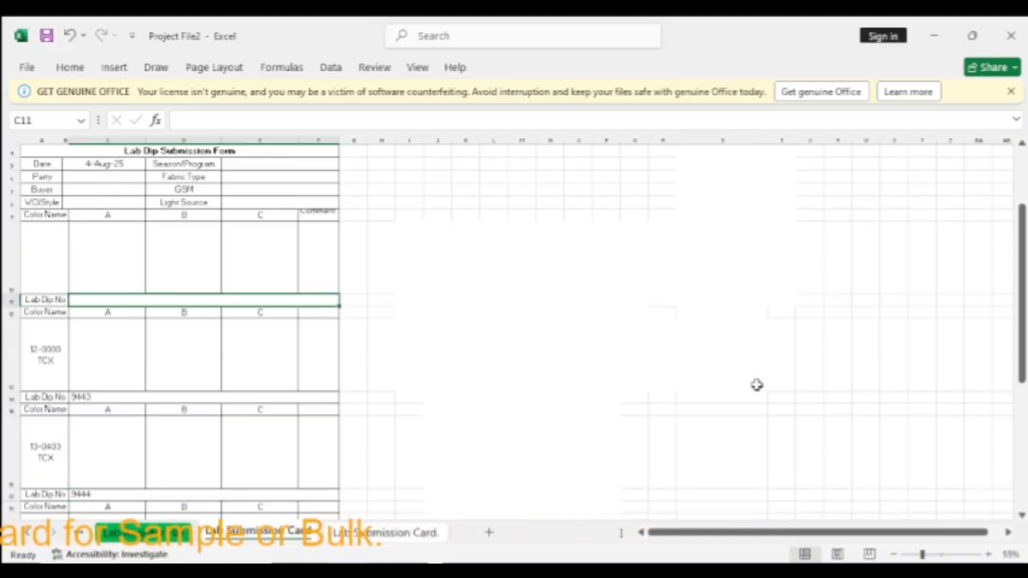
type("5000")
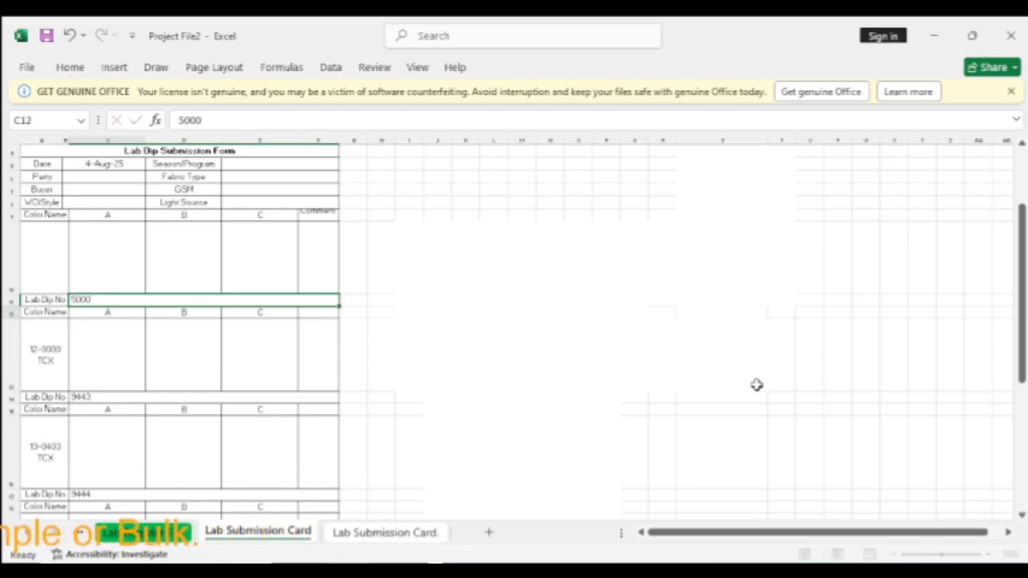
key("Return")
key("Down")
key("Down")
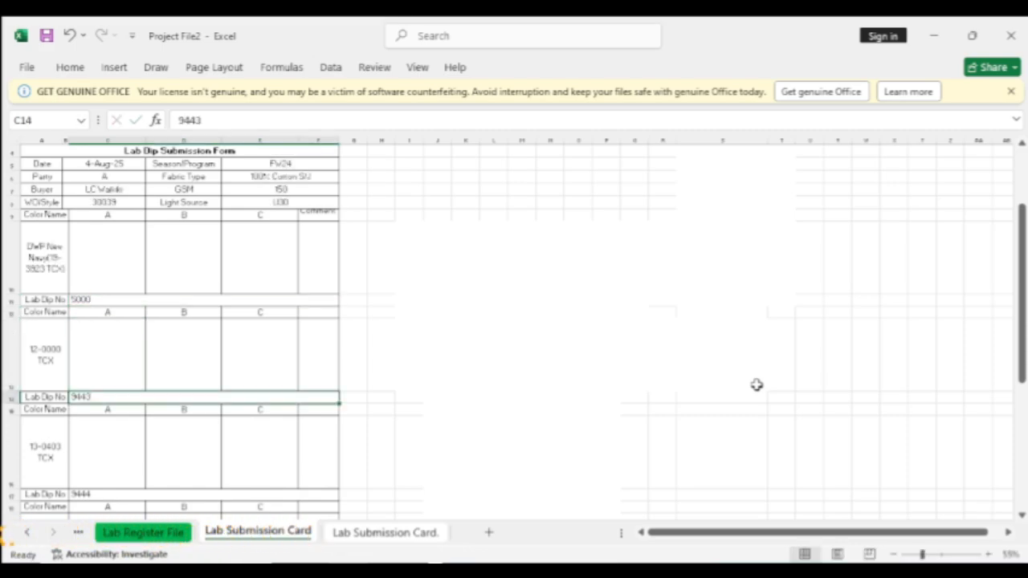
type("4000")
key("Return")
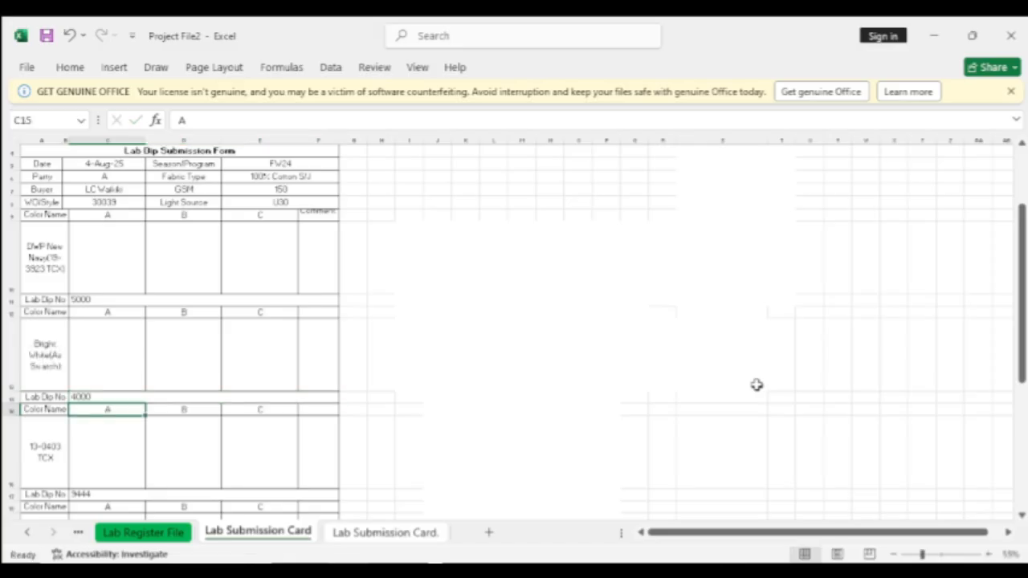
scroll(331, 346, "up", 1)
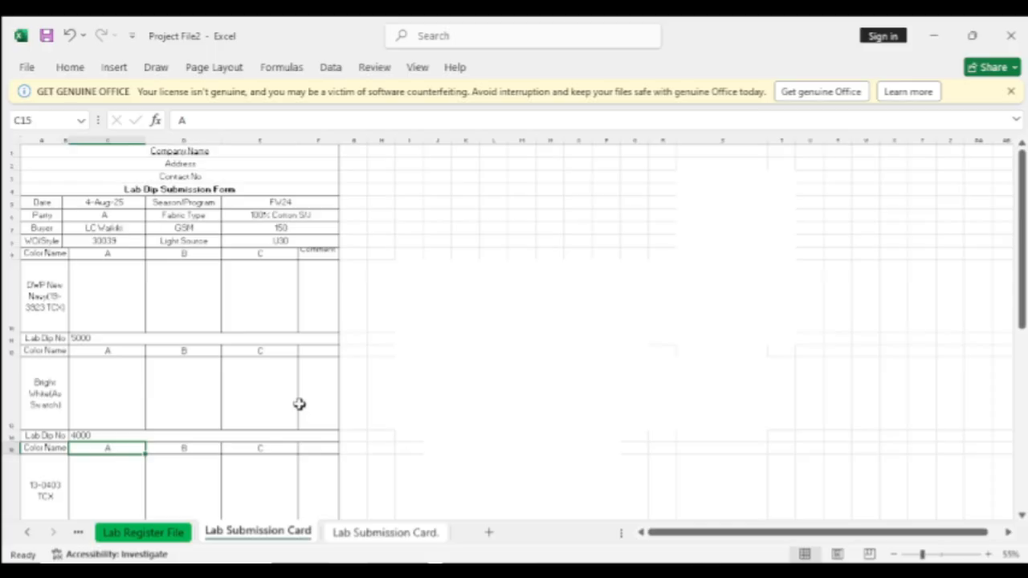
scroll(299, 404, "down", 5)
scroll(178, 388, "up", 3)
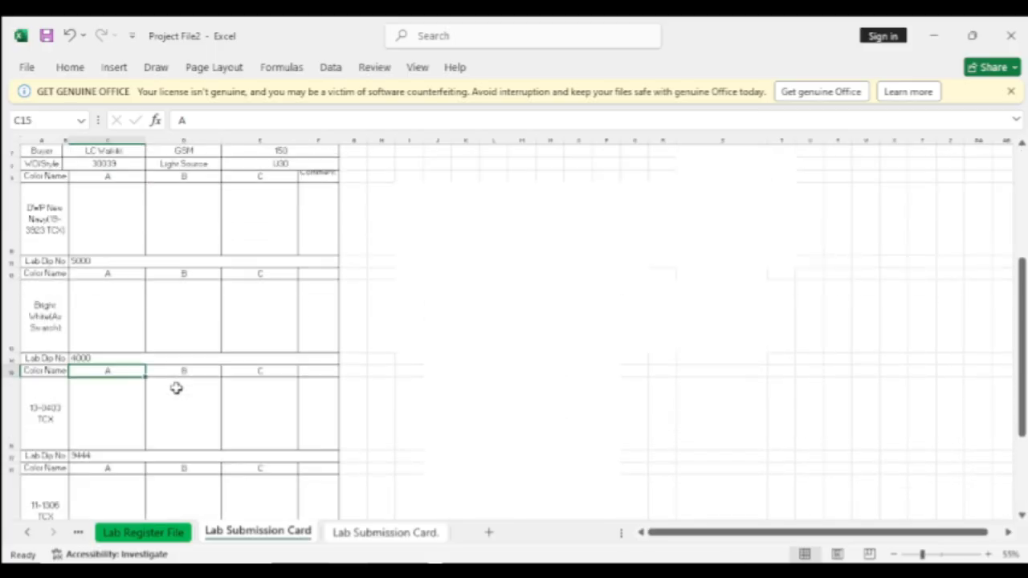
scroll(176, 388, "down", 2)
scroll(176, 388, "up", 3)
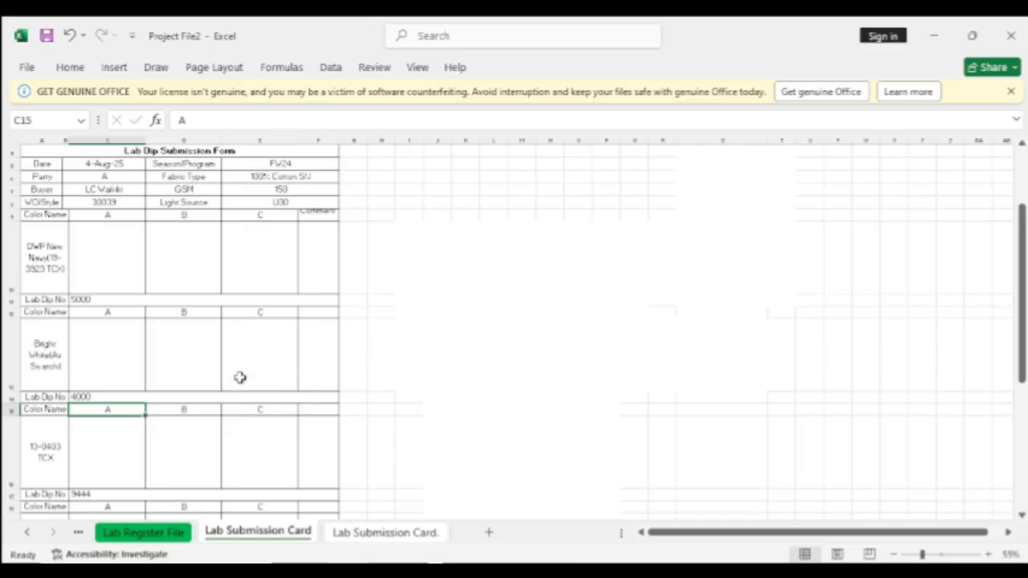
scroll(240, 378, "down", 2)
scroll(236, 377, "up", 3)
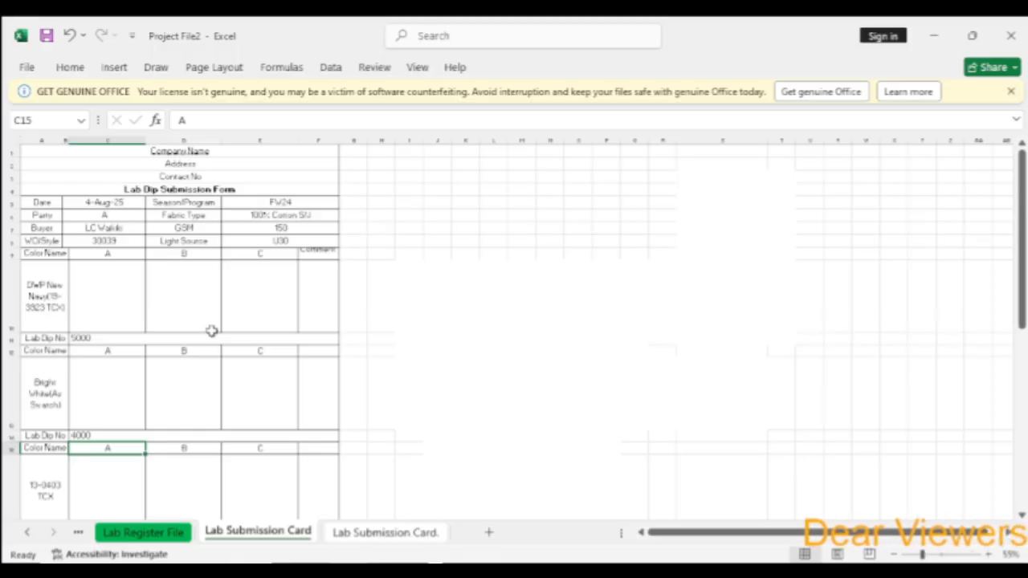
scroll(212, 329, "down", 2)
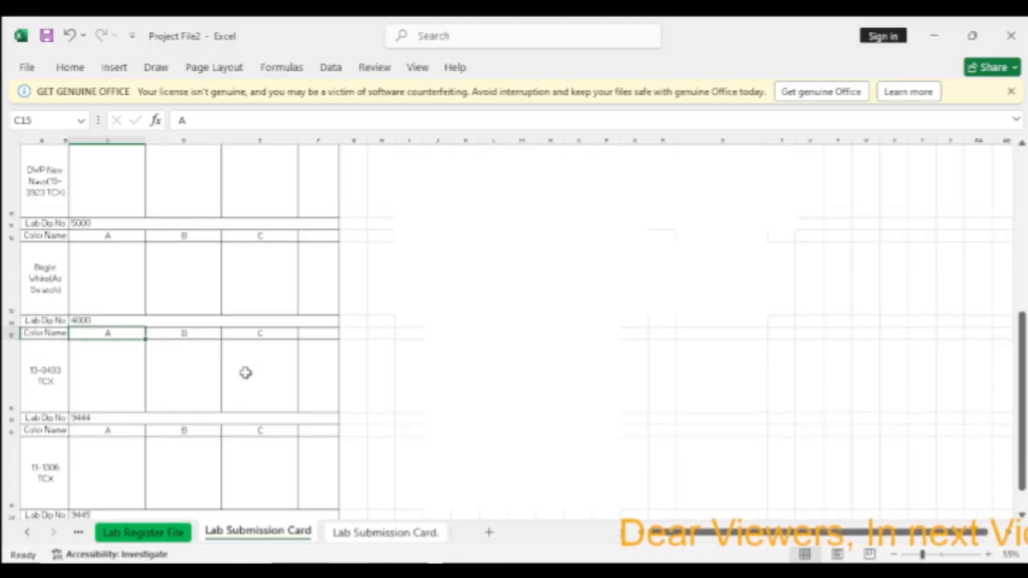